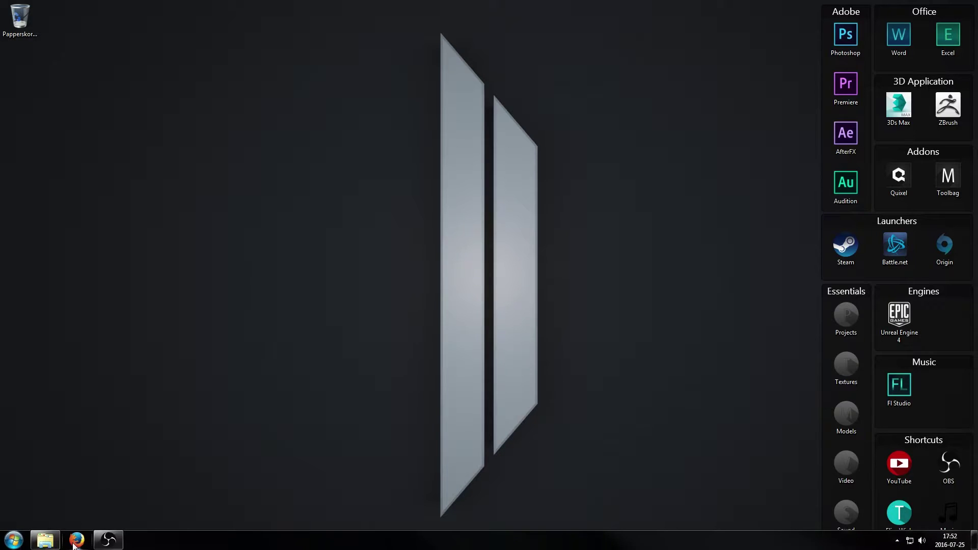
Search Google Images in Firefox for 'Box Texture' and pick the plank crate texture.
click(78, 538)
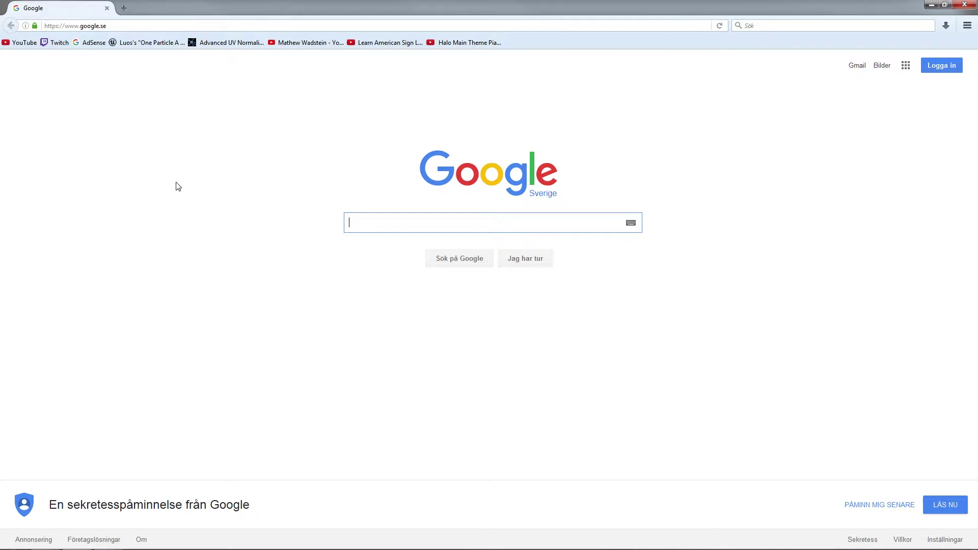
text(Box Texture)
key(Return)
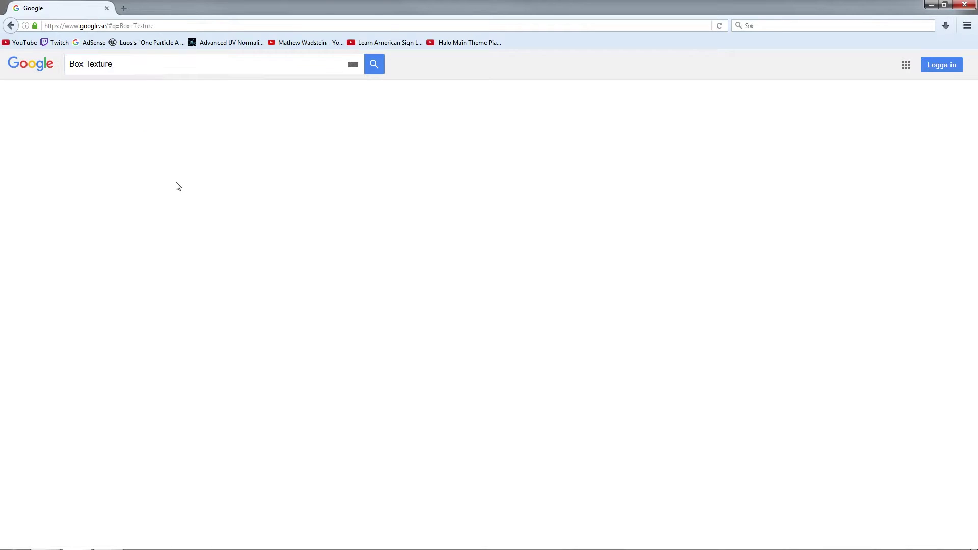
click(115, 99)
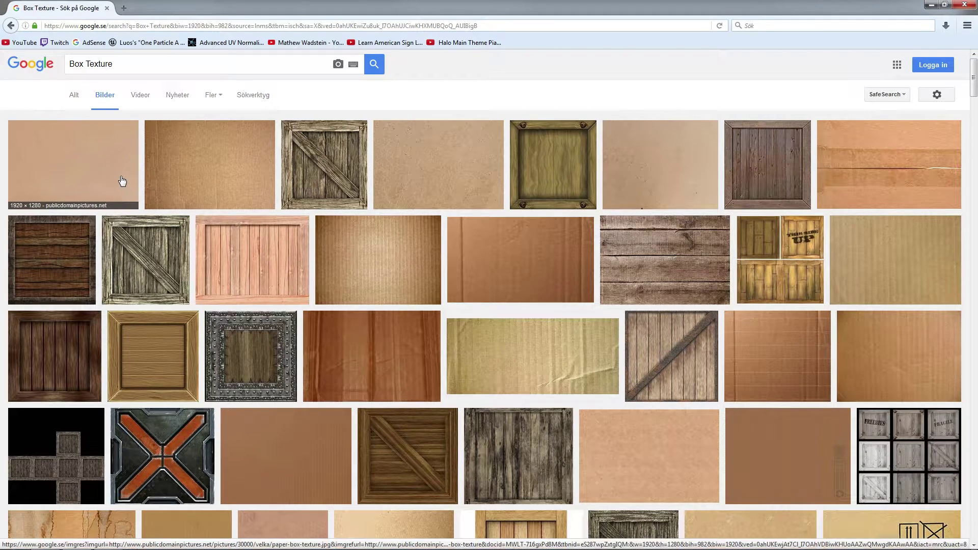
click(315, 193)
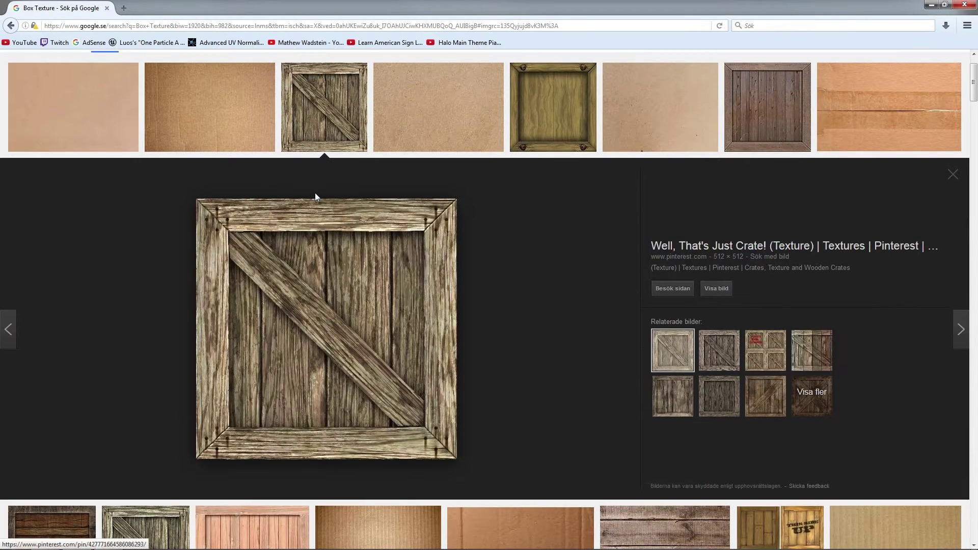
click(551, 136)
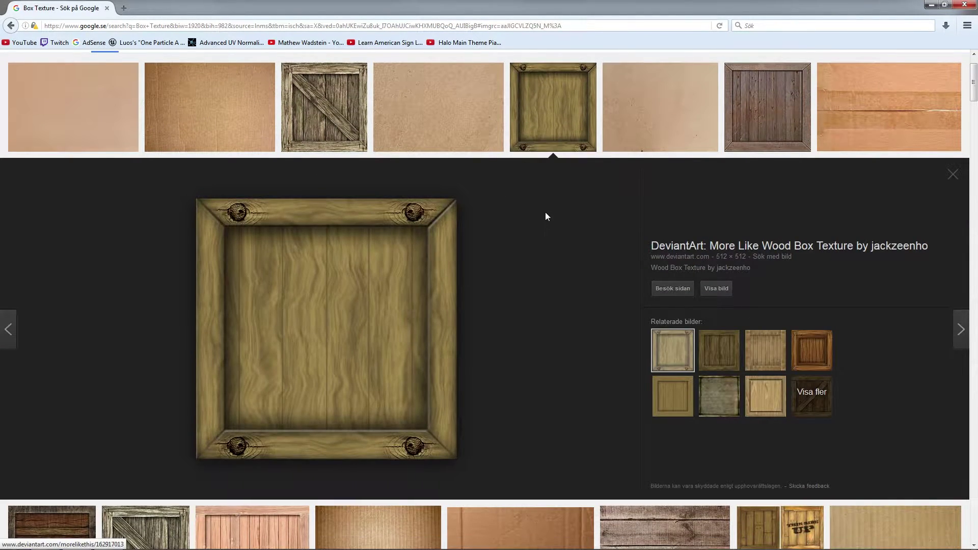
scroll(519, 243, down, 3)
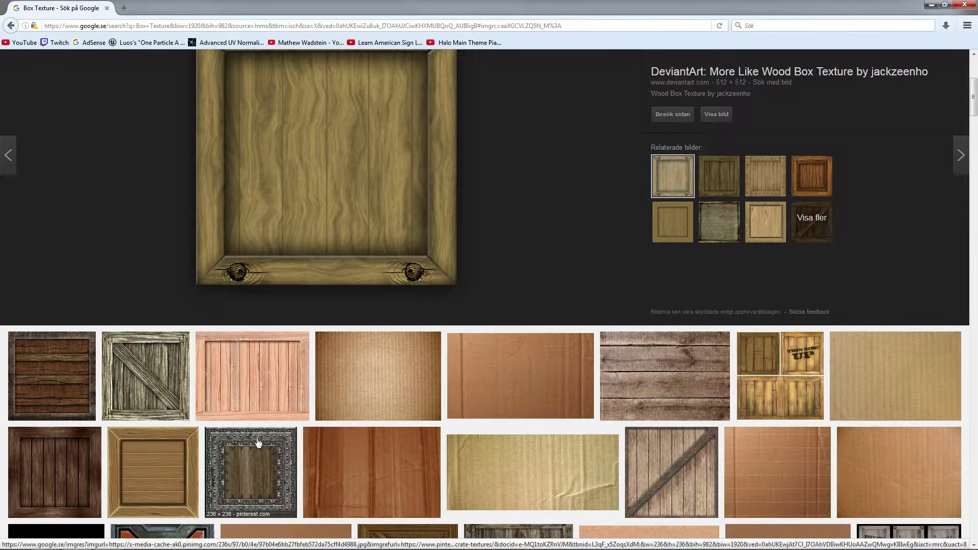
click(162, 450)
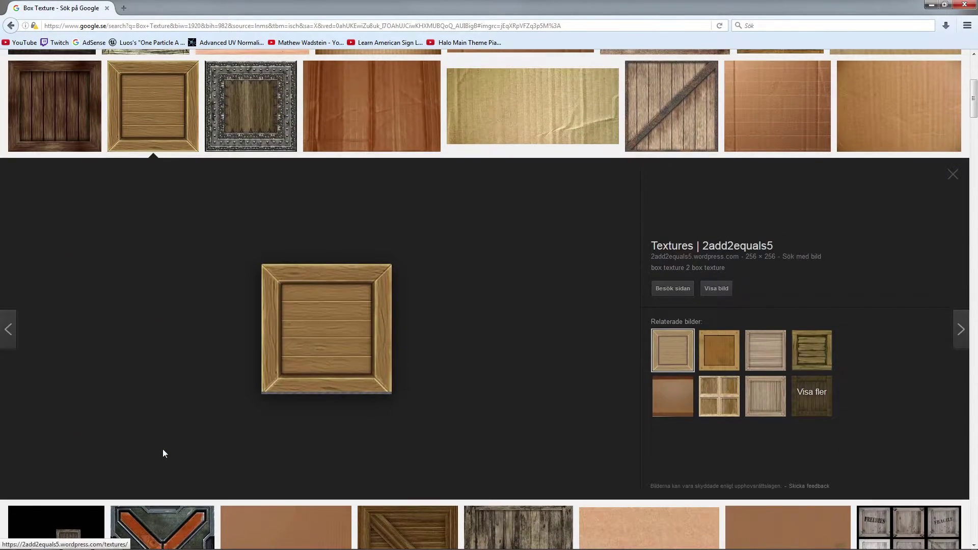
Save the crate image to the desktop as 'Box Texture' and minimize Firefox.
right_click(344, 322)
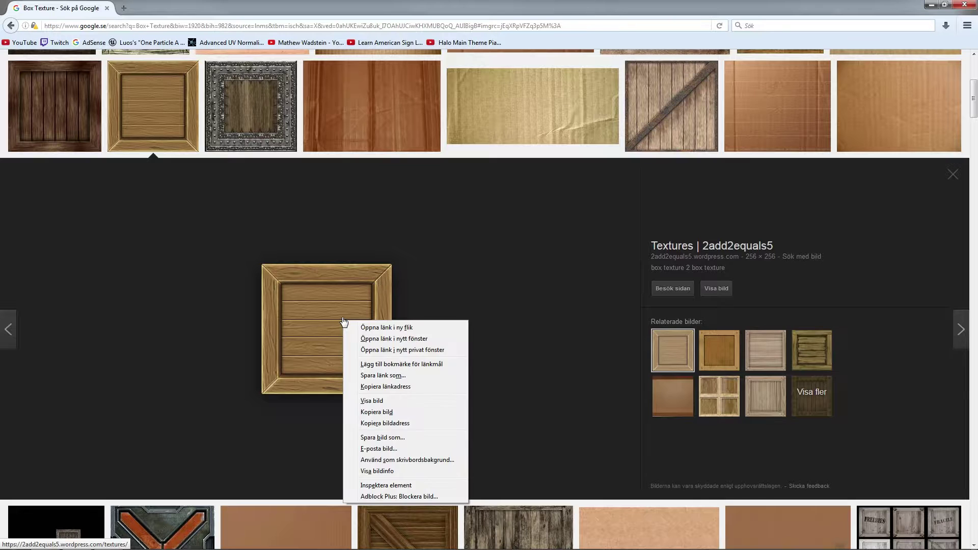
click(382, 437)
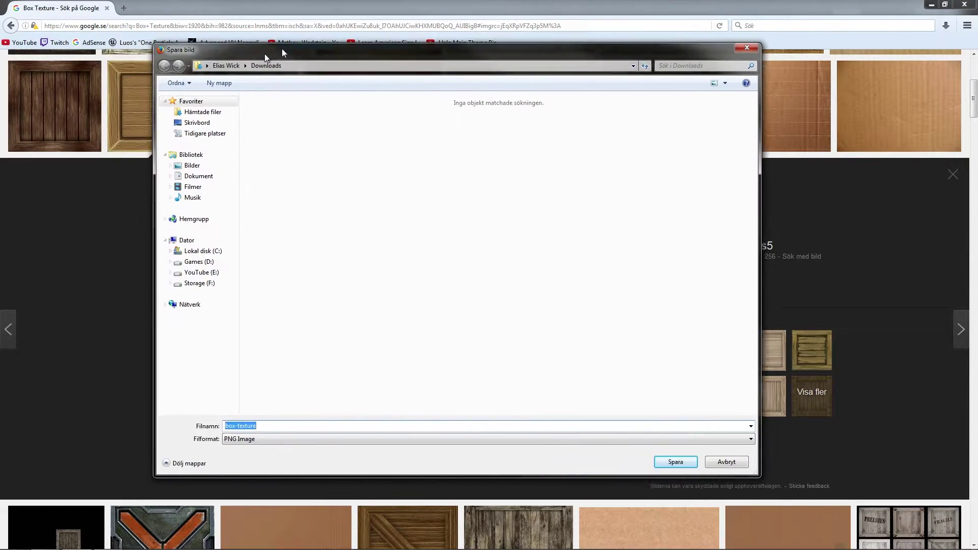
click(237, 118)
click(287, 419)
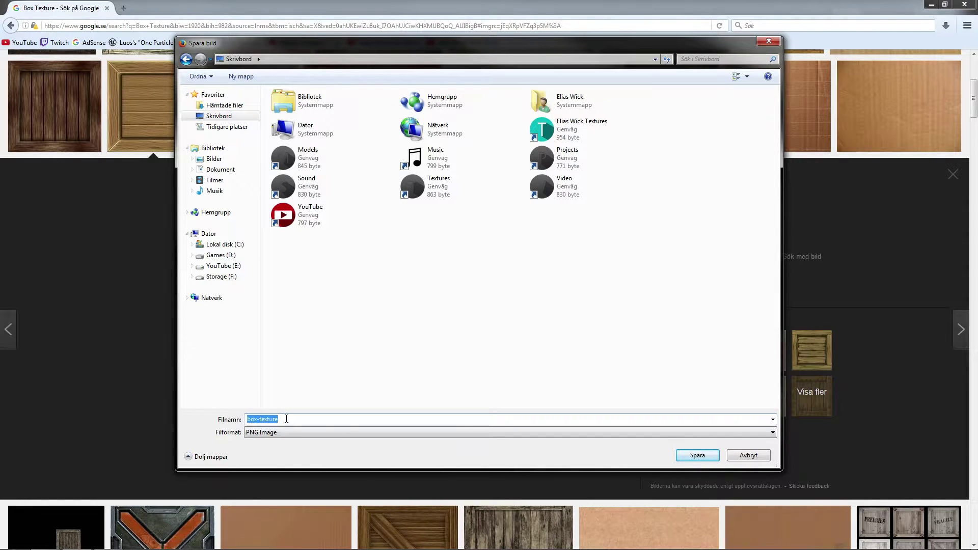
text(Box Texture)
key(Return)
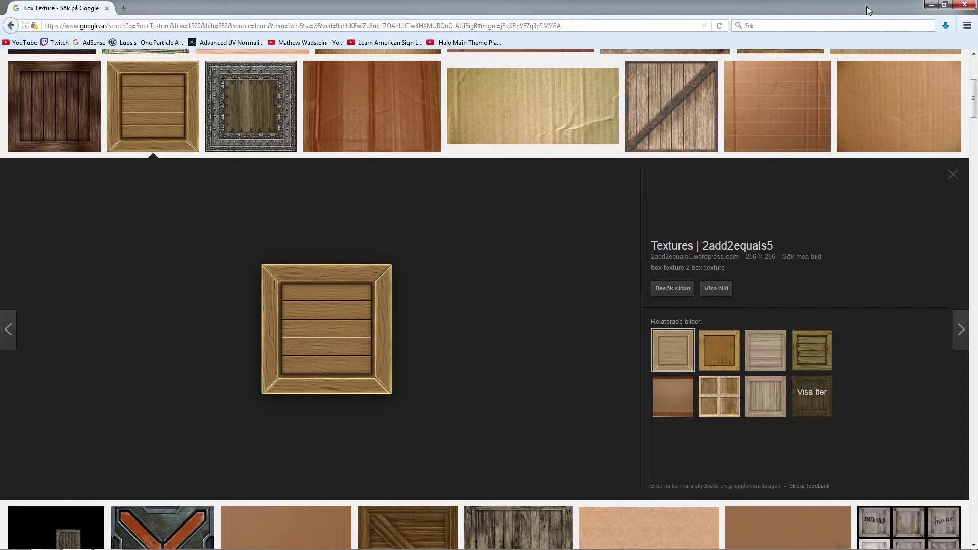
click(930, 7)
Launch Photoshop and open Box Texture.png as a document by dragging it in.
click(19, 73)
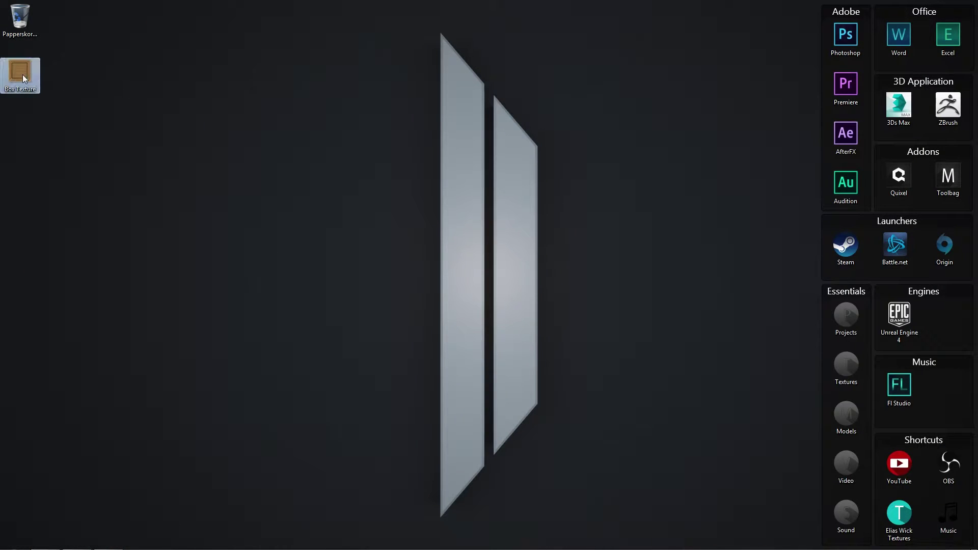
click(841, 38)
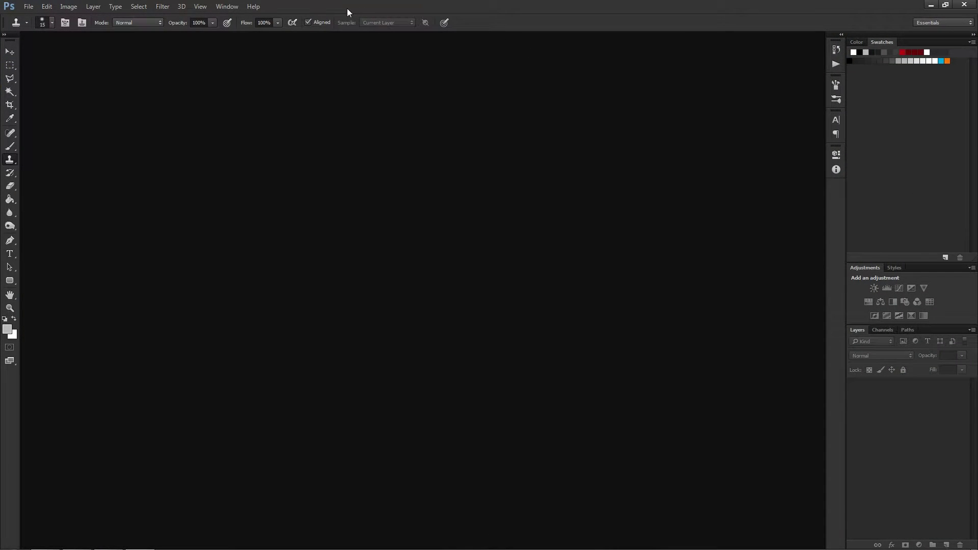
double_click(347, 8)
drag(19, 71, 204, 131)
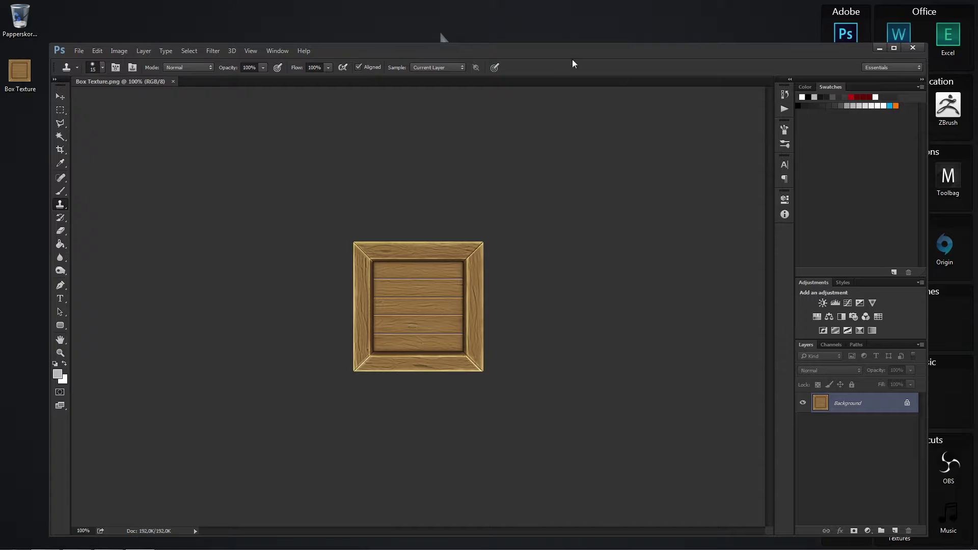
double_click(534, 50)
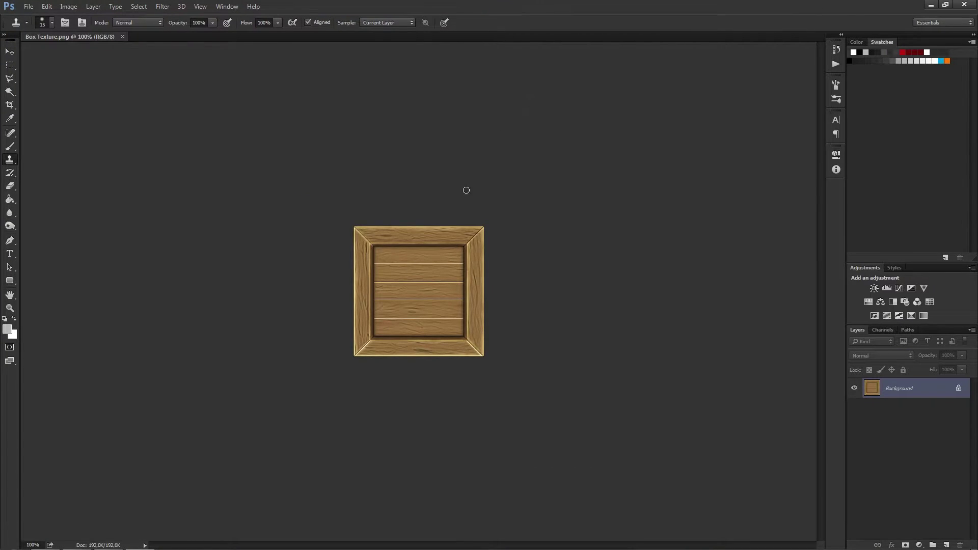
alt+scroll(431, 284, up, 5)
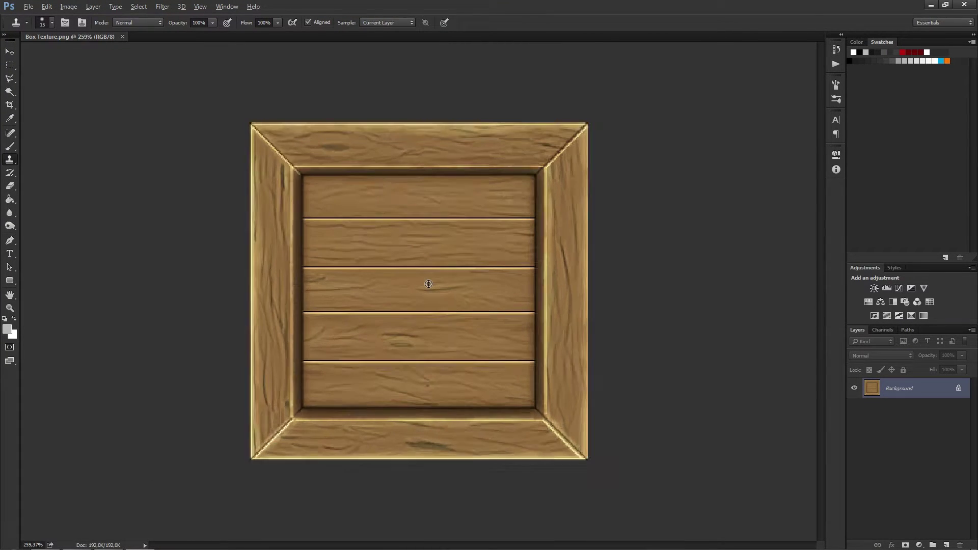
Try a reddish-brown Color Balance and a Brightness/Contrast layer with contrast -28.
click(881, 302)
mouse_move(753, 202)
mouse_down()
mouse_move(735, 204)
mouse_move(745, 217)
mouse_move(728, 239)
mouse_move(773, 237)
mouse_move(774, 203)
mouse_move(796, 205)
mouse_move(743, 206)
mouse_up()
click(807, 149)
click(874, 288)
drag(765, 227, 739, 224)
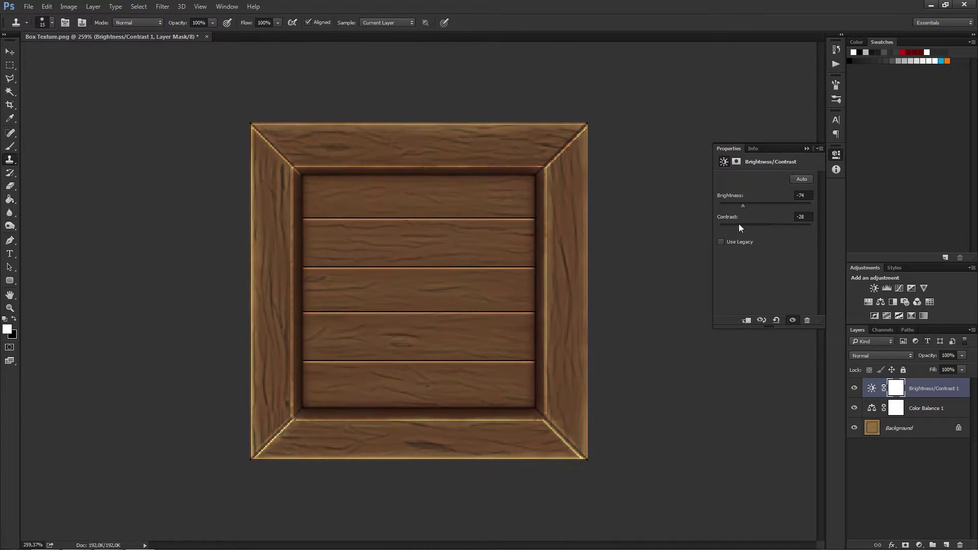
click(807, 149)
Delete both adjustment layers to restore the crate's original colours.
key(Delete)
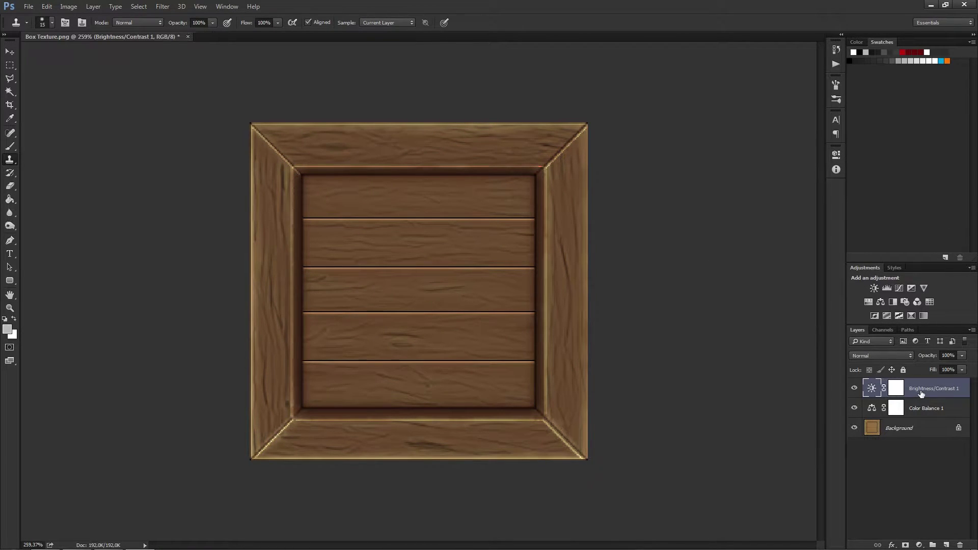
key(Delete)
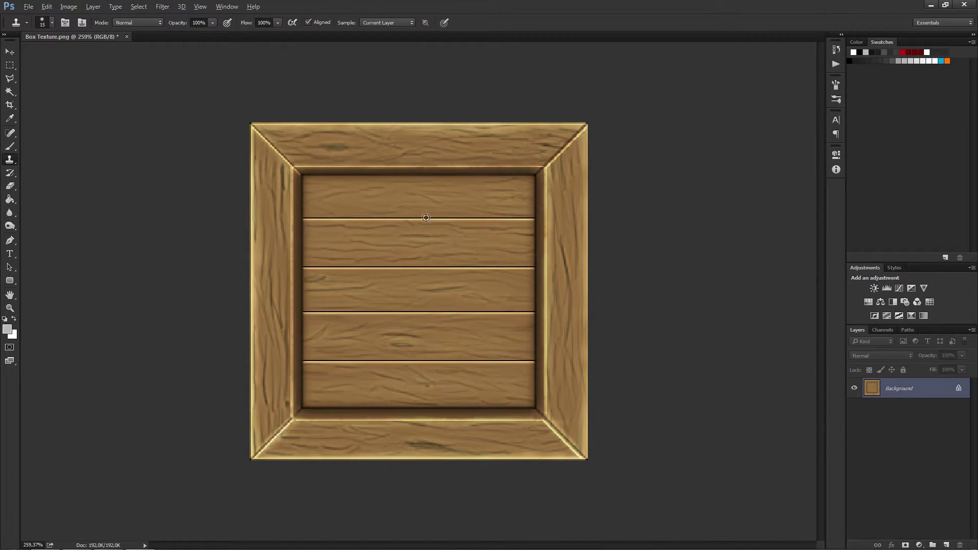
alt+scroll(426, 218, down, 6)
alt+scroll(427, 219, down, 1)
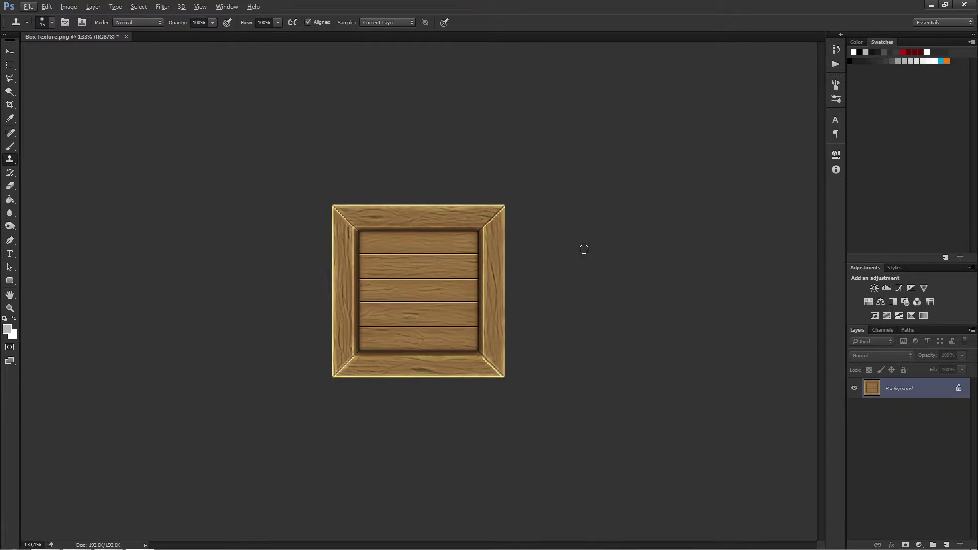
click(26, 7)
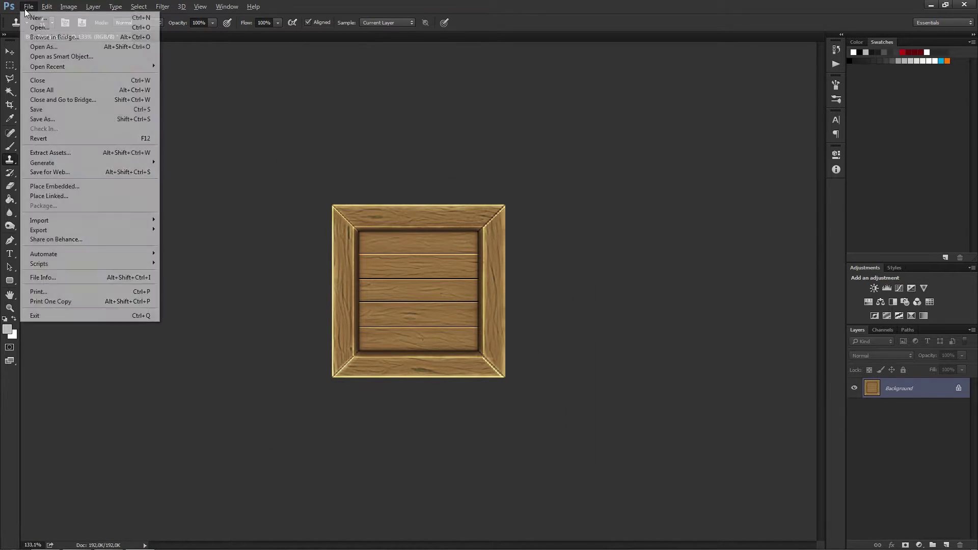
Save the texture as PNG 'My First Texture' on the desktop and close Photoshop.
click(49, 121)
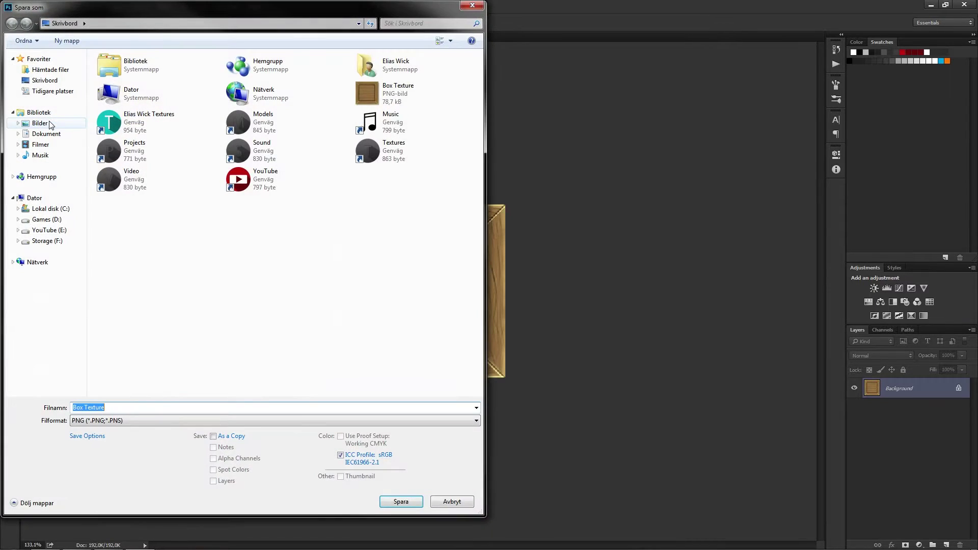
drag(425, 23, 459, 18)
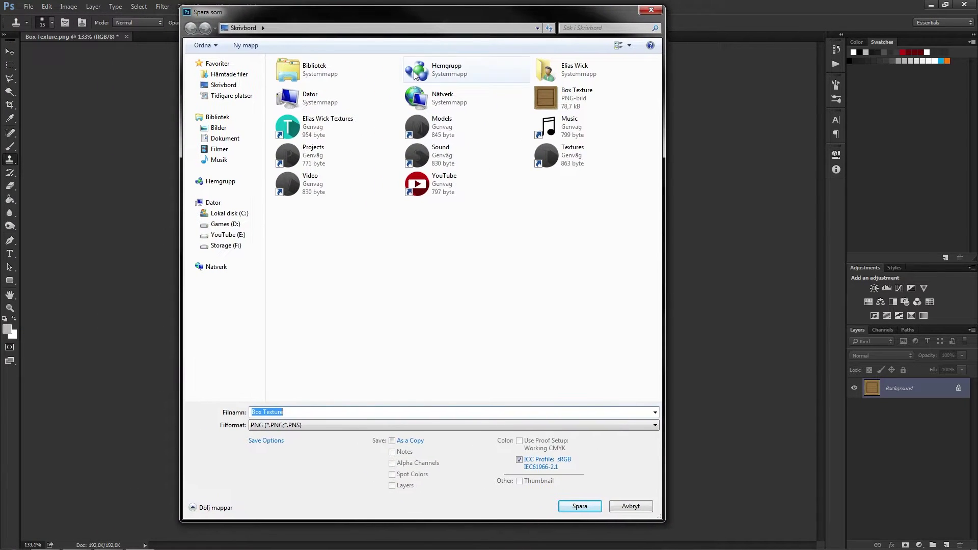
text(My f)
key(BackSpace)
text(First Texture)
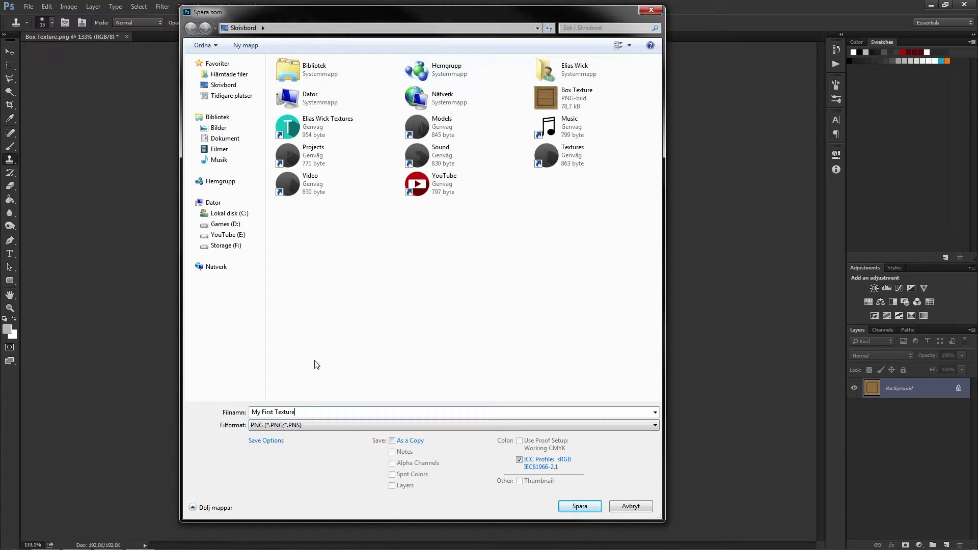
click(283, 426)
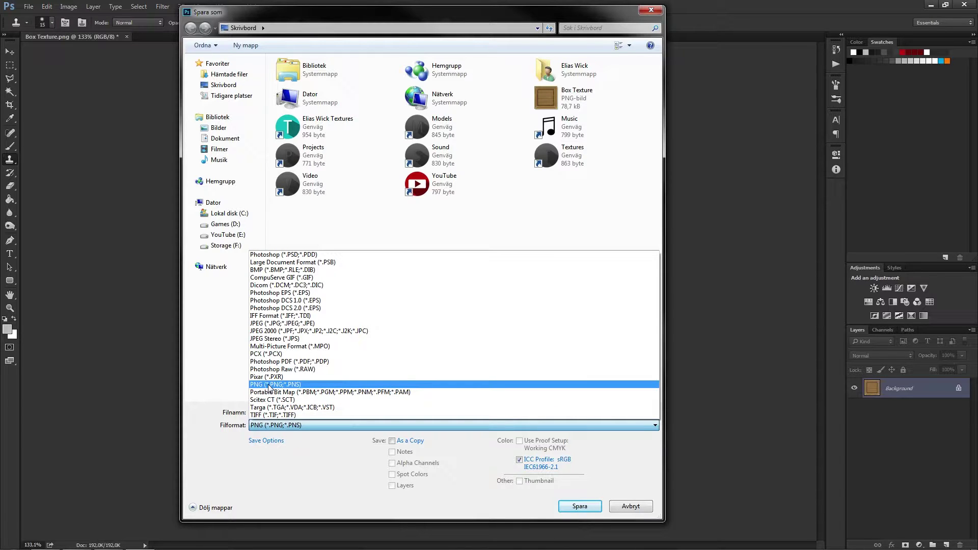
click(268, 385)
click(574, 503)
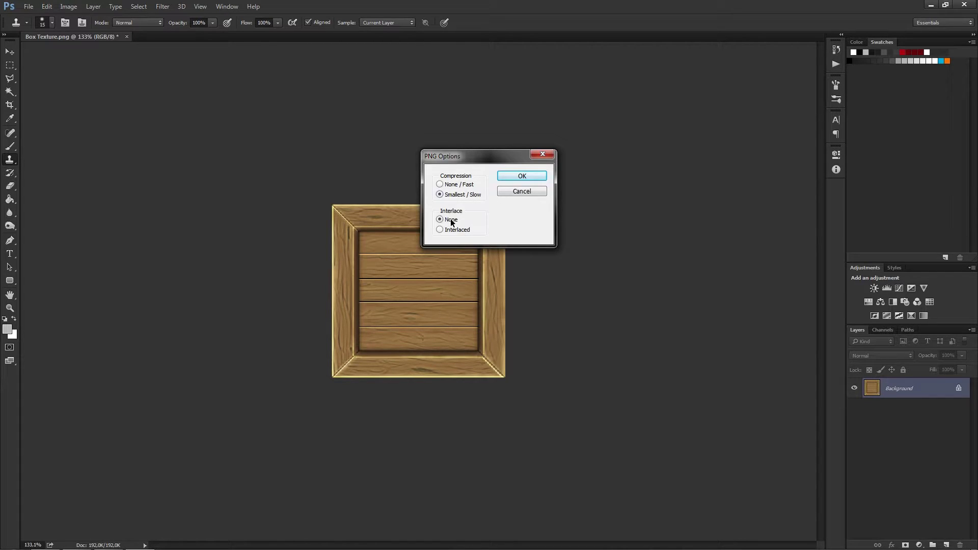
click(530, 176)
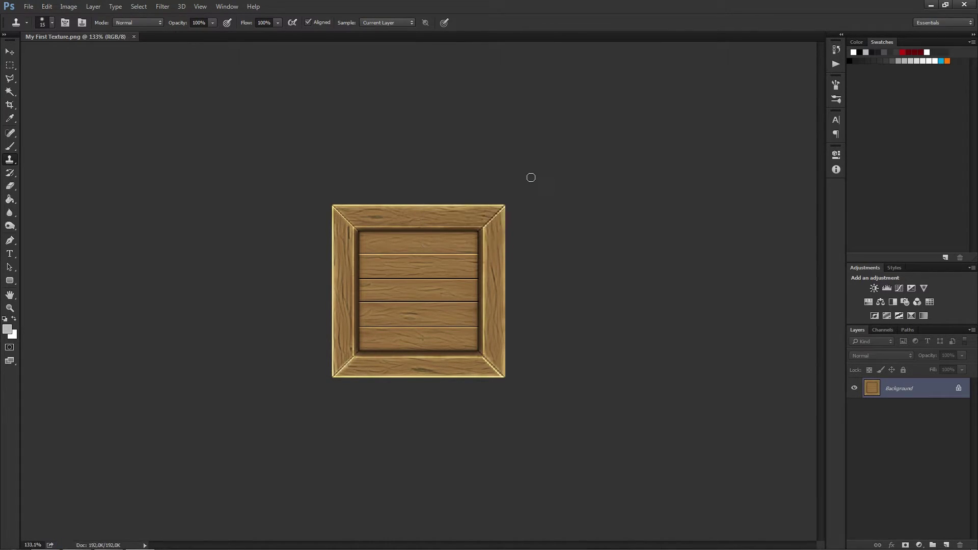
click(964, 5)
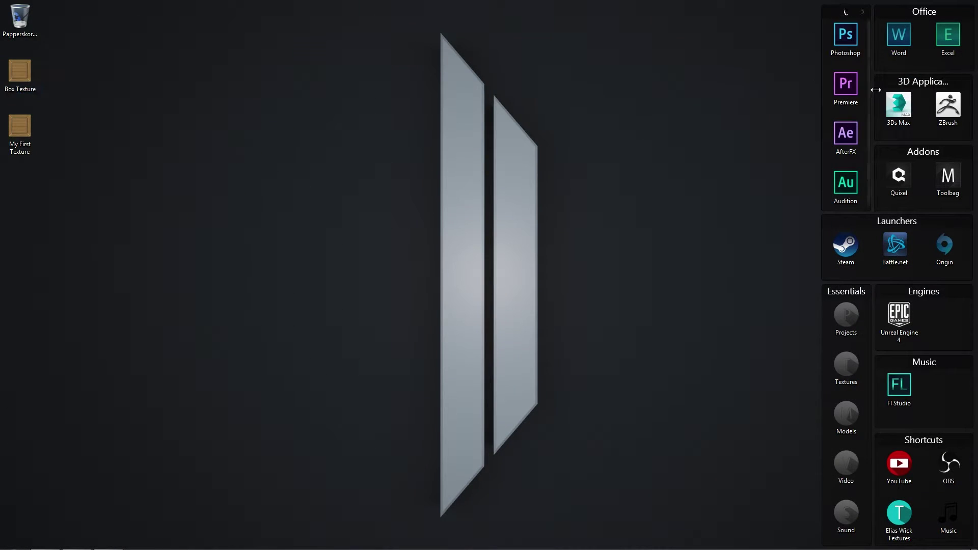
Launch 3ds Max, orbit to face the two white boxes, and bring up the Material Editor.
double_click(896, 112)
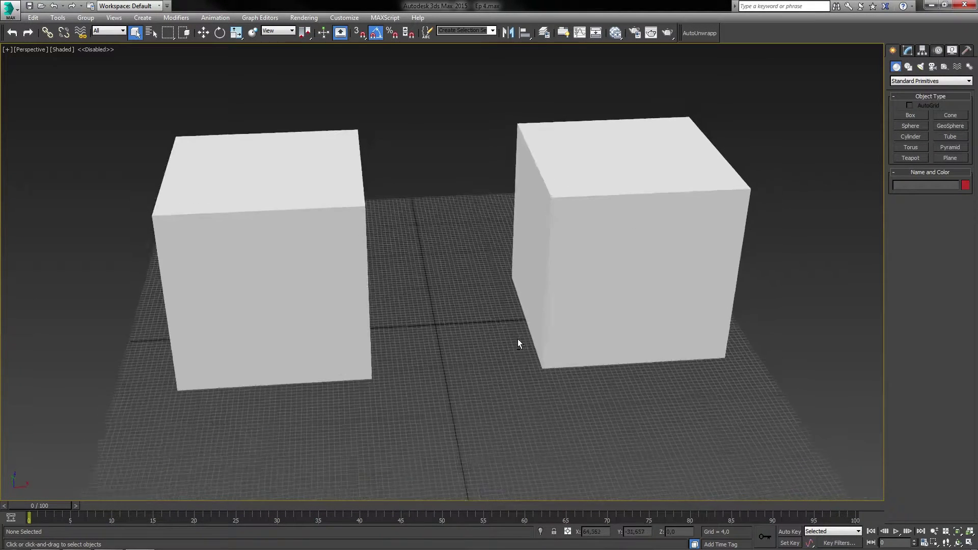
alt+middle_drag(517, 338, 495, 384)
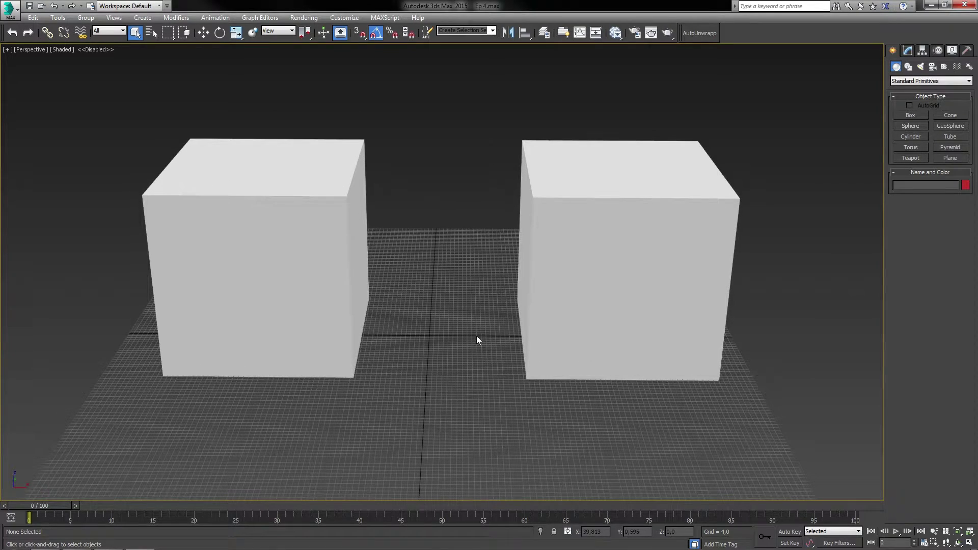
click(616, 33)
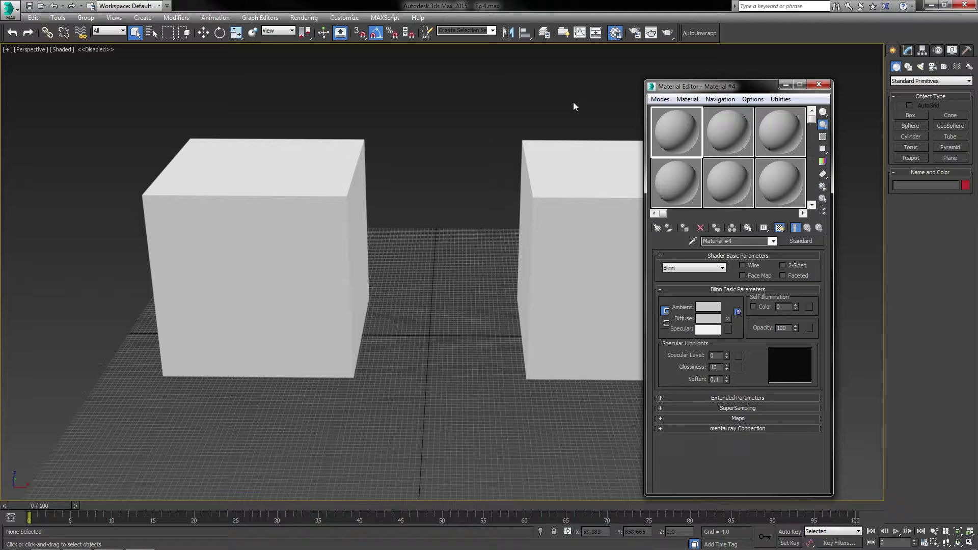
Switch to the Slate Material Editor and drag a Standard material, Material #6, onto the canvas.
click(660, 99)
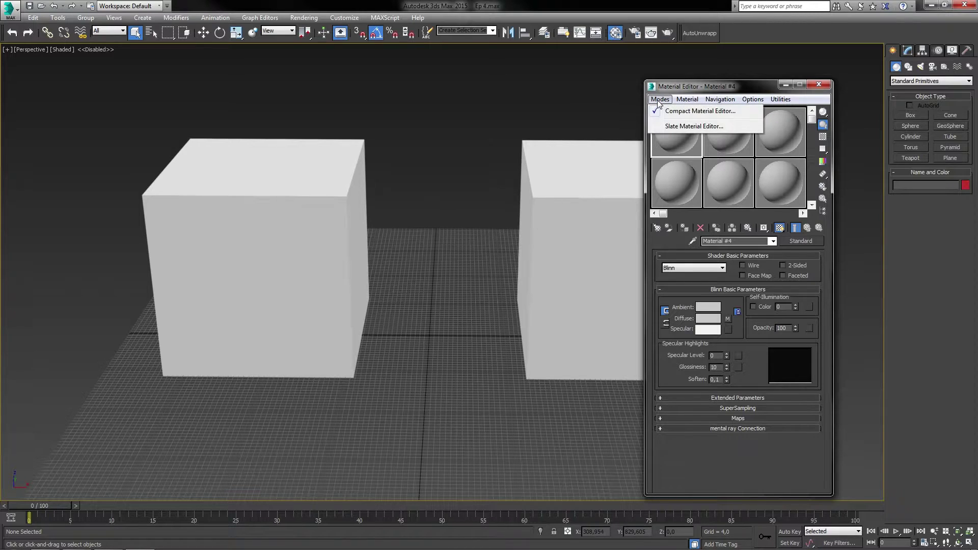
click(694, 127)
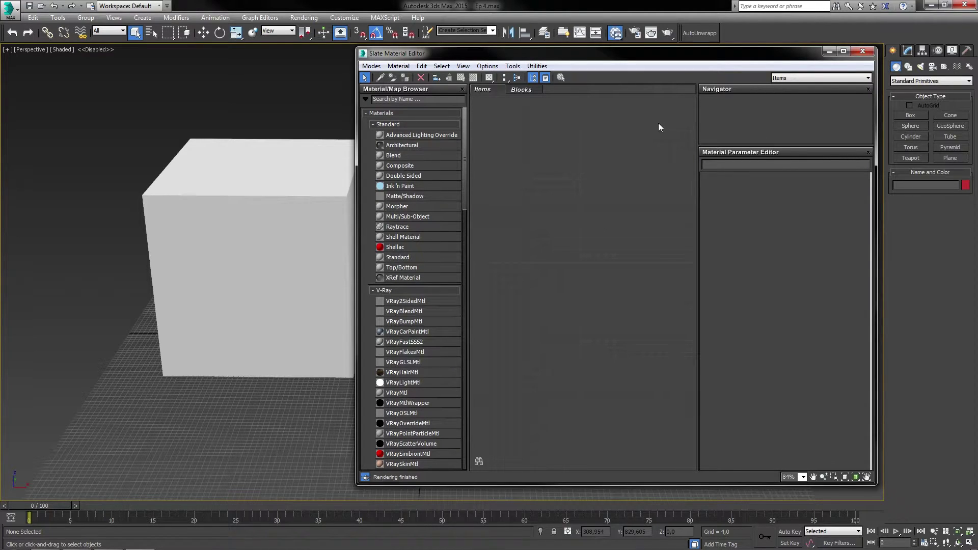
mouse_move(463, 117)
mouse_down()
mouse_move(456, 237)
mouse_move(455, 109)
mouse_up()
drag(405, 257, 619, 212)
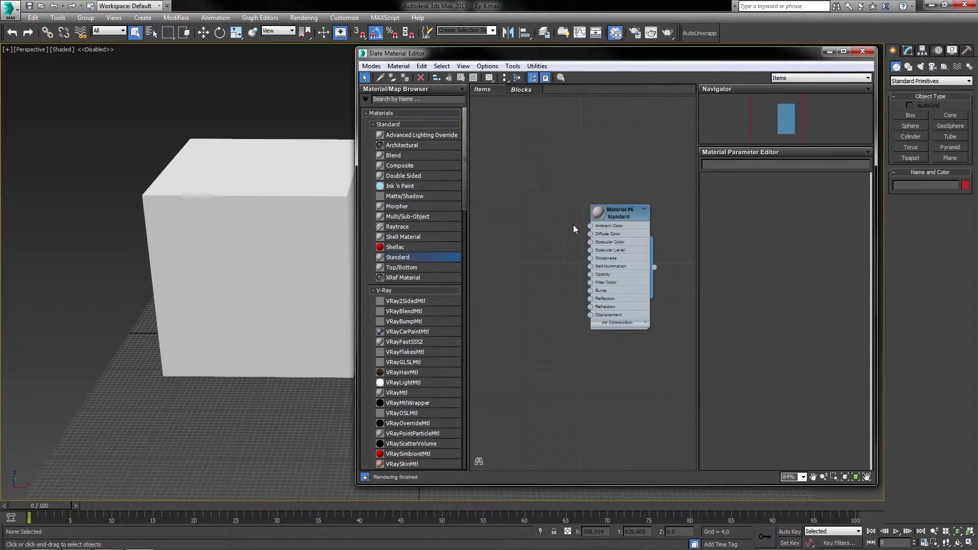
scroll(578, 241, up, 2)
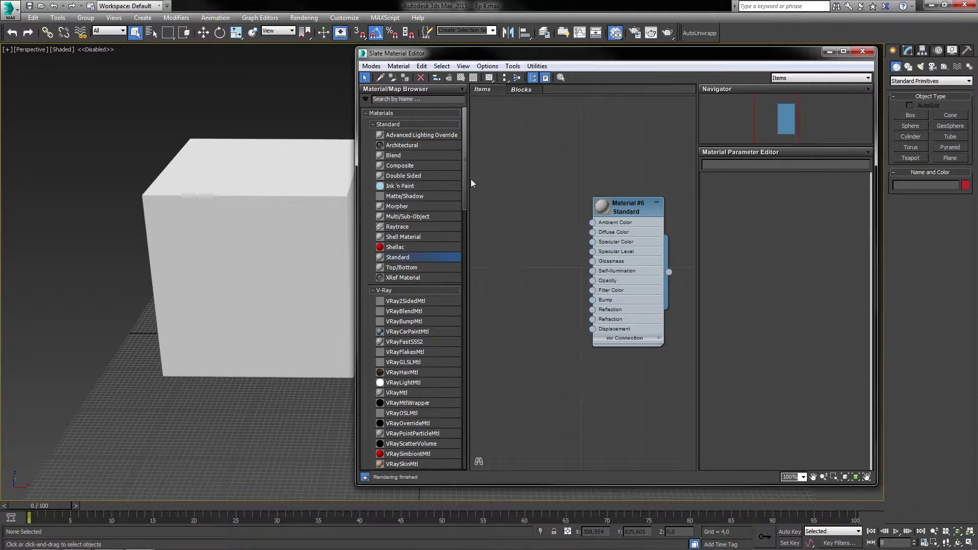
drag(463, 173, 458, 248)
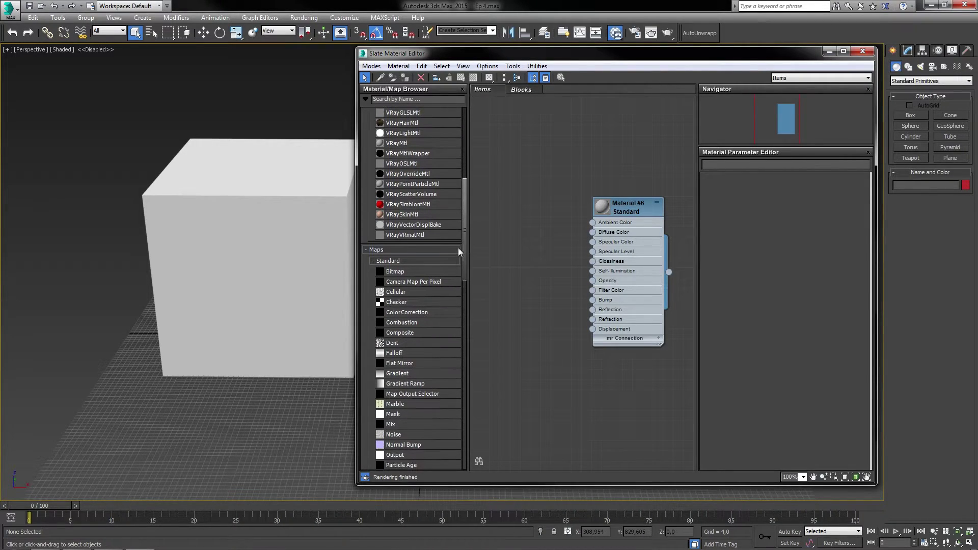
Place a Bitmap node, Map #6, loading My First Texture from the Skrivbord folder.
click(388, 262)
click(388, 262)
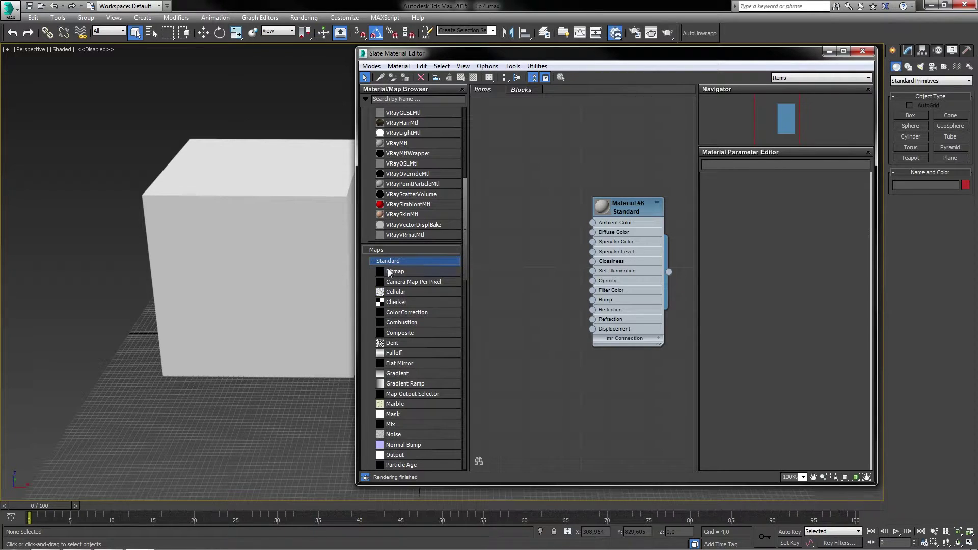
drag(391, 272, 508, 223)
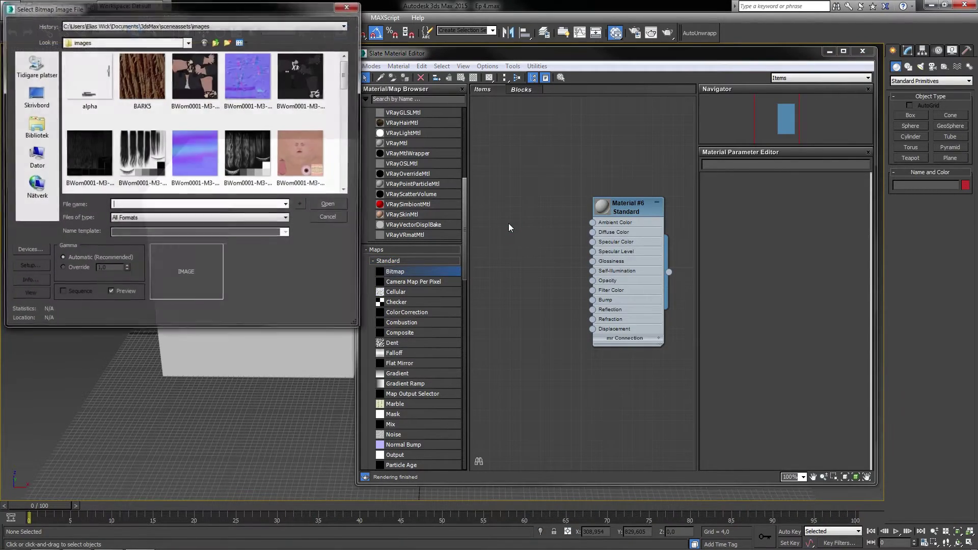
drag(277, 9, 470, 76)
click(229, 163)
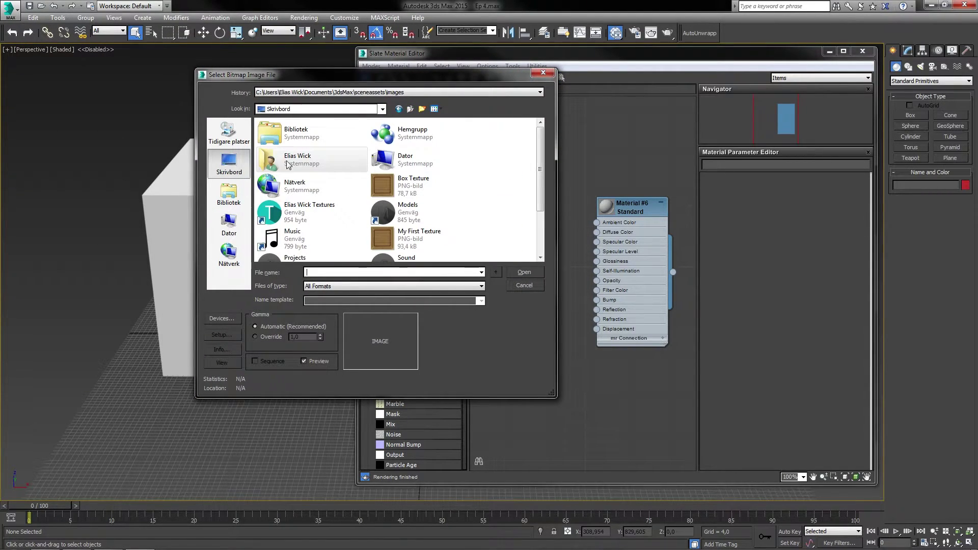
drag(541, 148, 540, 186)
click(426, 193)
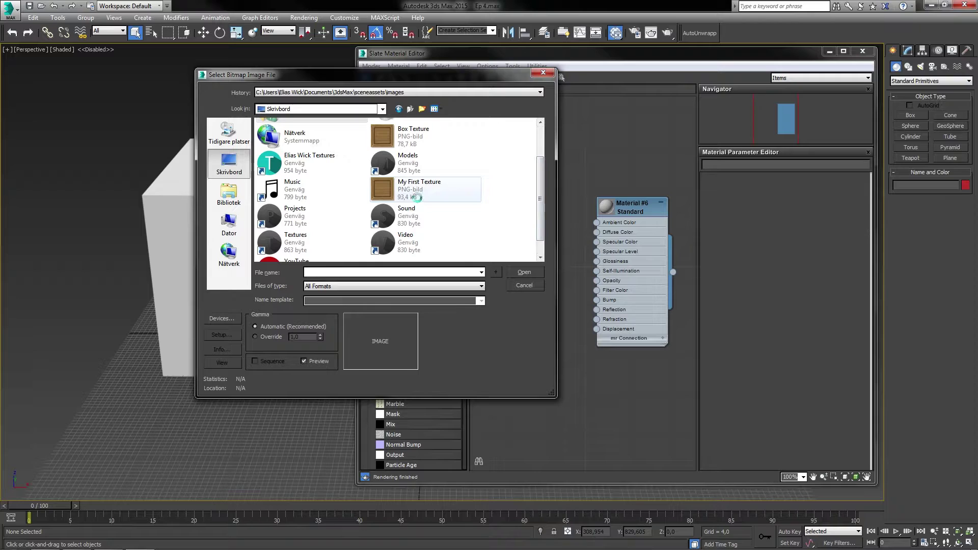
click(514, 273)
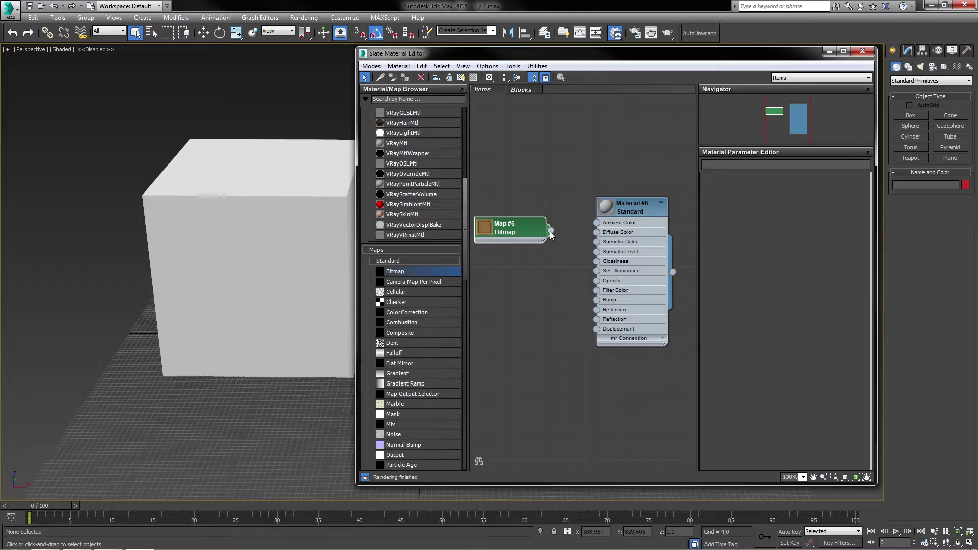
Wire Map #6 into Material #6's Diffuse Color and enable Show Shaded Material in Viewport.
drag(550, 232, 601, 233)
double_click(607, 206)
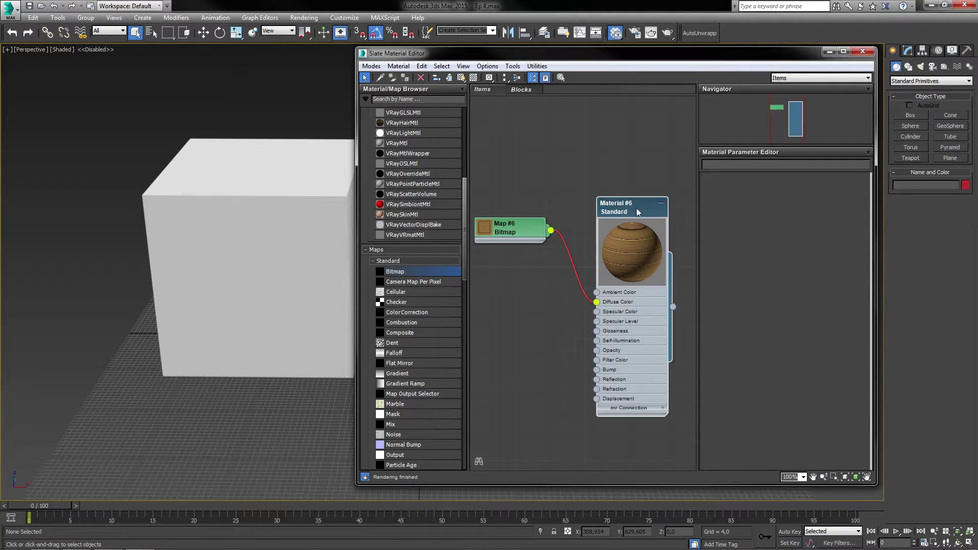
double_click(637, 208)
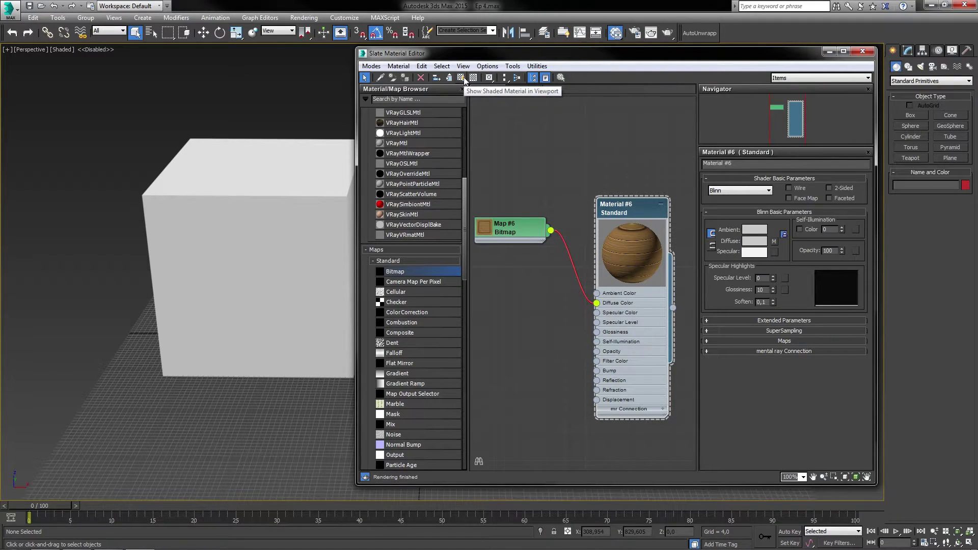
click(464, 80)
Assign Material #6 to the right box and close the material editor.
drag(530, 58, 502, 61)
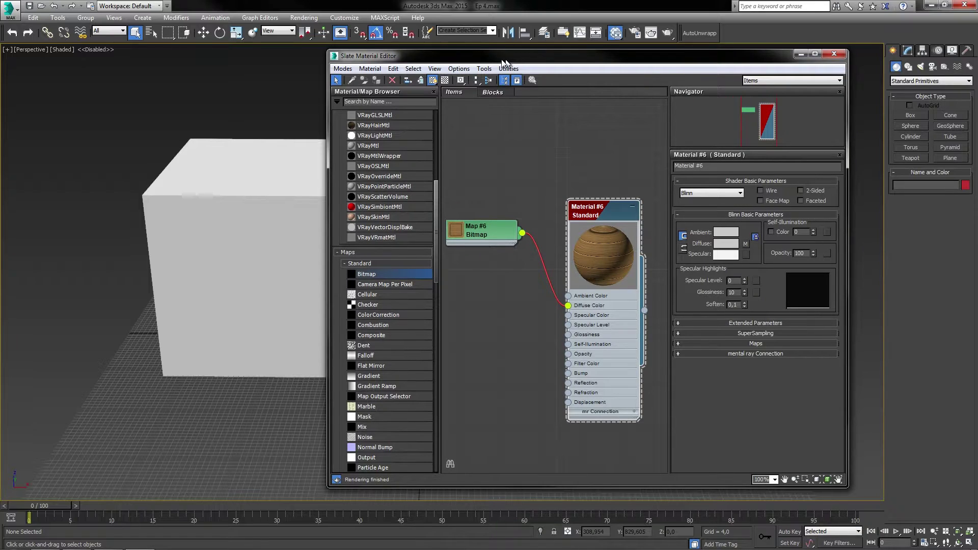
drag(503, 61, 201, 59)
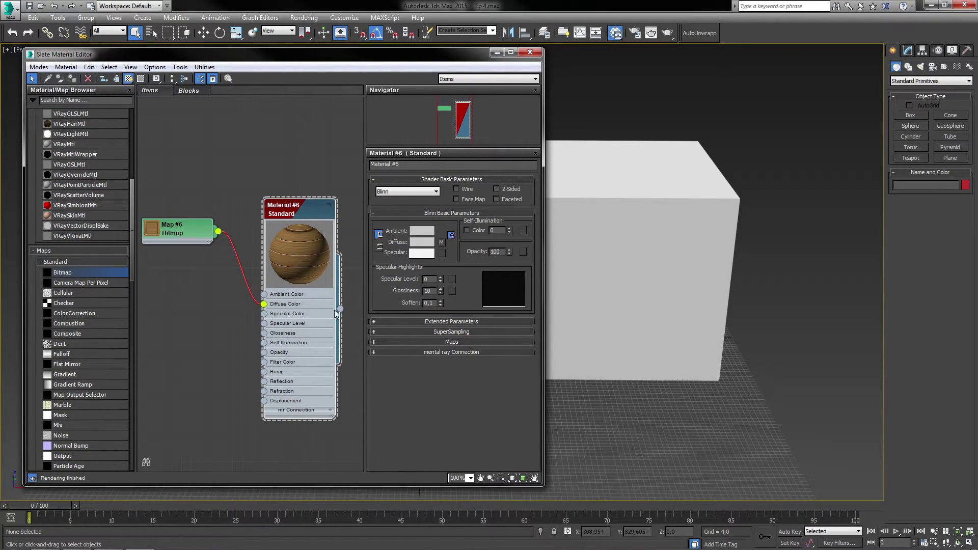
drag(340, 308, 597, 242)
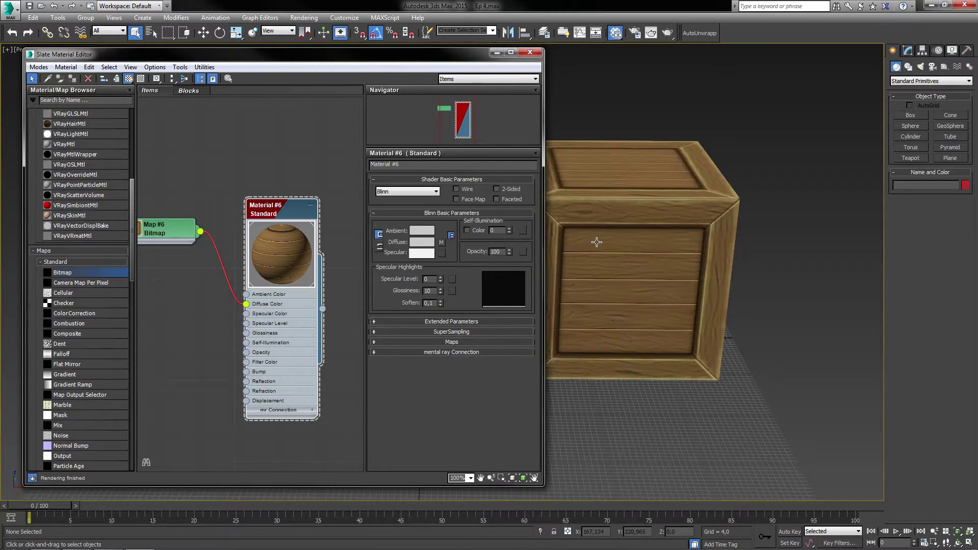
alt+middle_drag(601, 279, 620, 169)
click(530, 52)
Pan so both boxes are centred and reopen the Slate Material Editor with M.
middle_drag(687, 229, 565, 222)
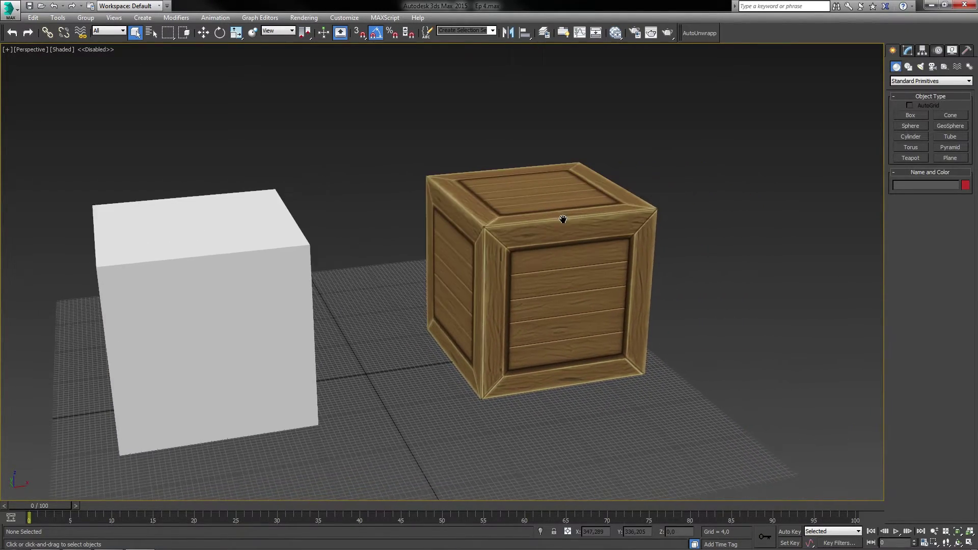
scroll(565, 223, up, 5)
scroll(569, 255, down, 5)
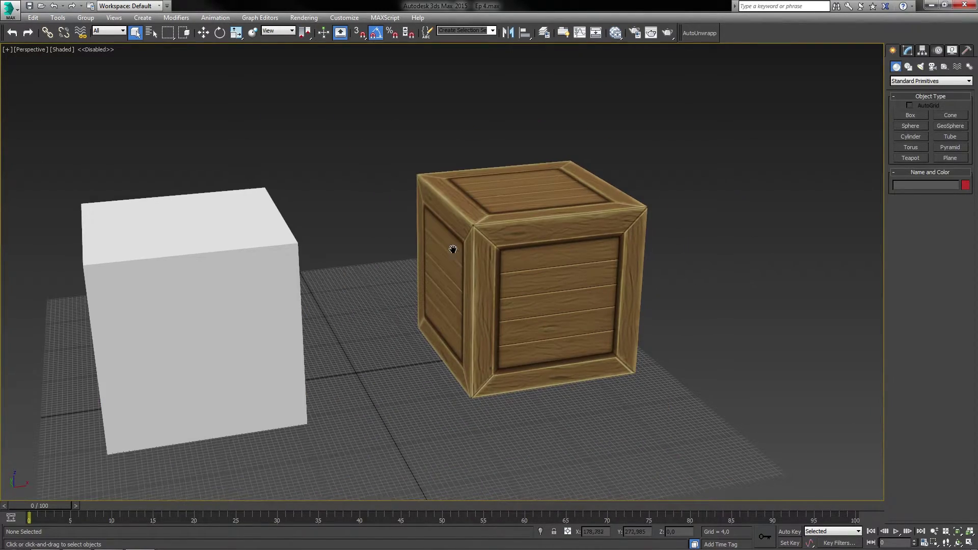
middle_drag(453, 250, 632, 249)
key(m)
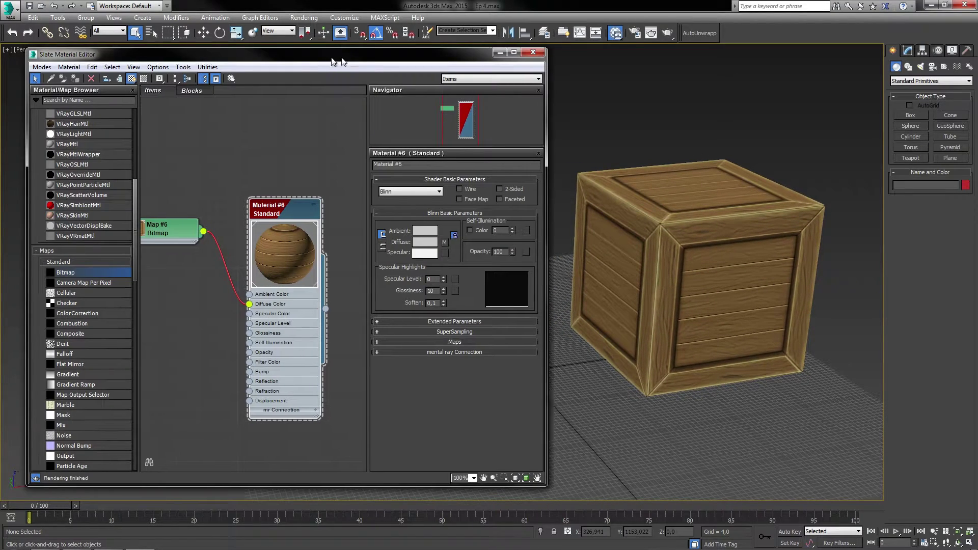
drag(327, 60, 768, 63)
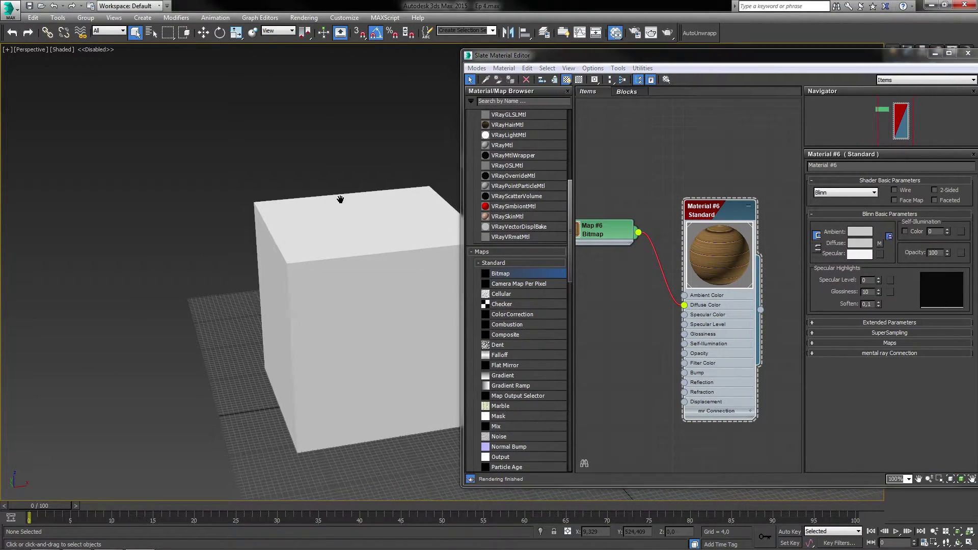
middle_drag(338, 201, 321, 179)
Drag Material #6 onto the white box, close the editor, and select that box.
drag(761, 309, 353, 250)
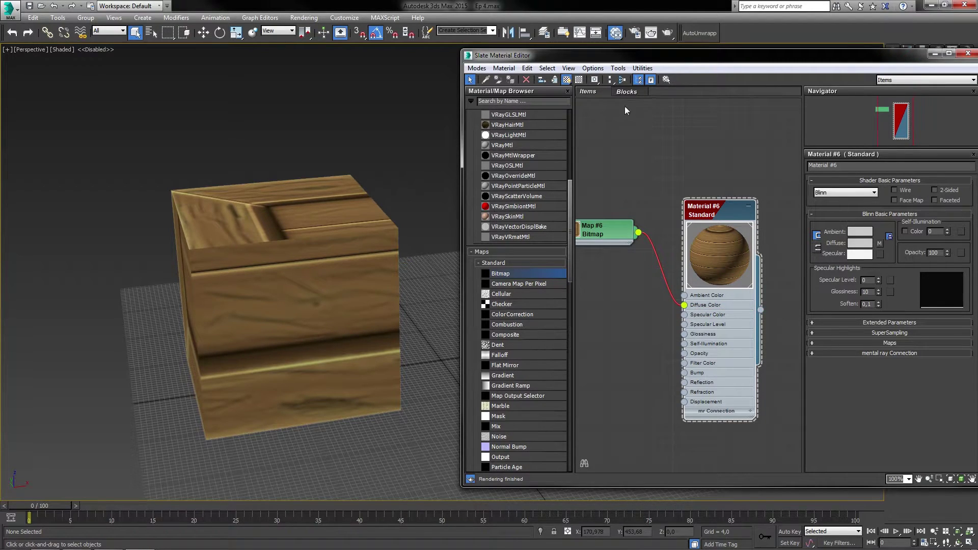
drag(700, 59, 511, 73)
click(782, 69)
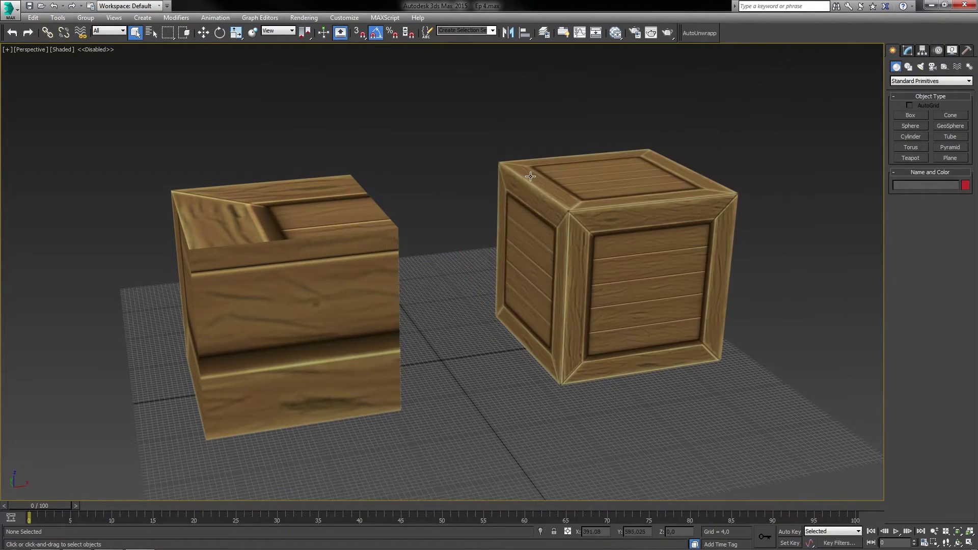
alt+middle_drag(342, 262, 488, 247)
click(519, 263)
scroll(562, 247, up, 8)
scroll(488, 247, down, 5)
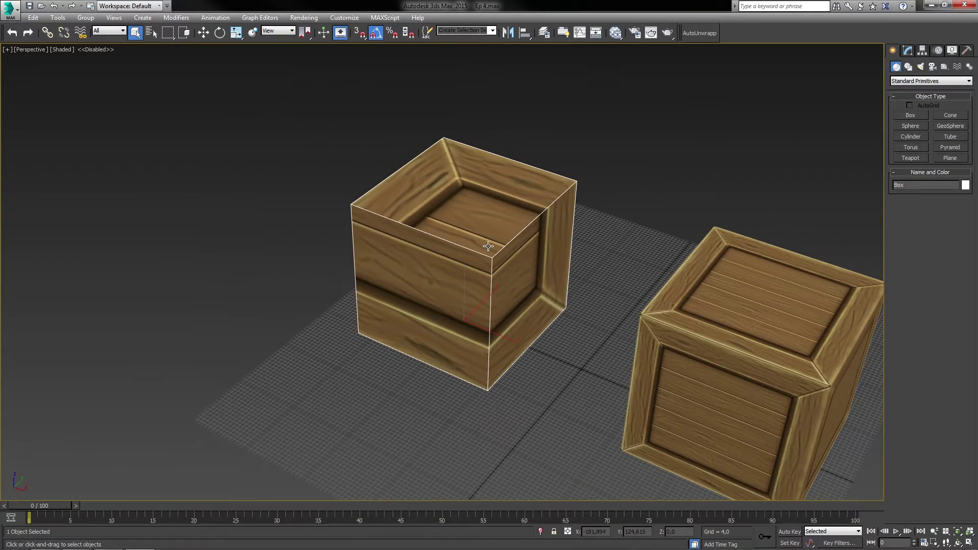
Add an Unwrap UVW modifier to the box and show Map #6 behind the UVs.
click(907, 50)
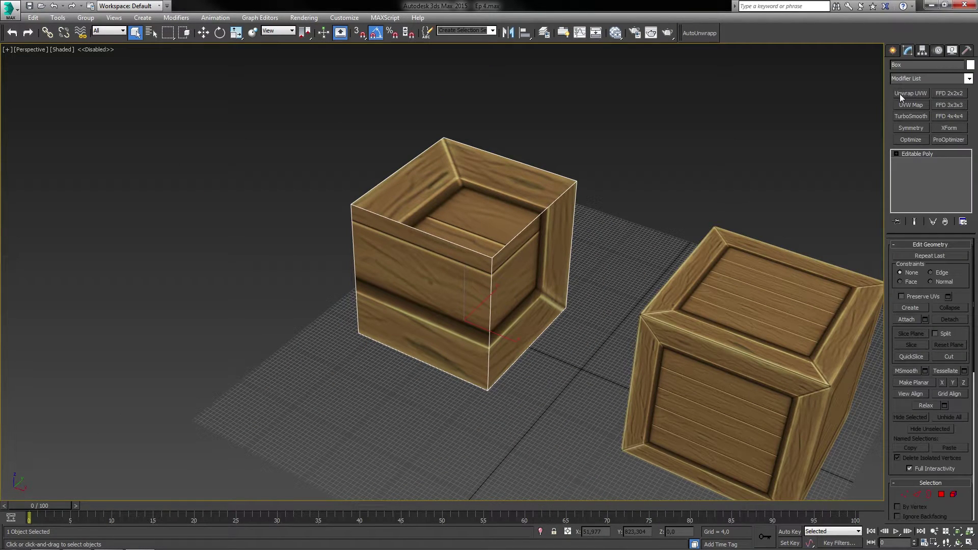
click(900, 94)
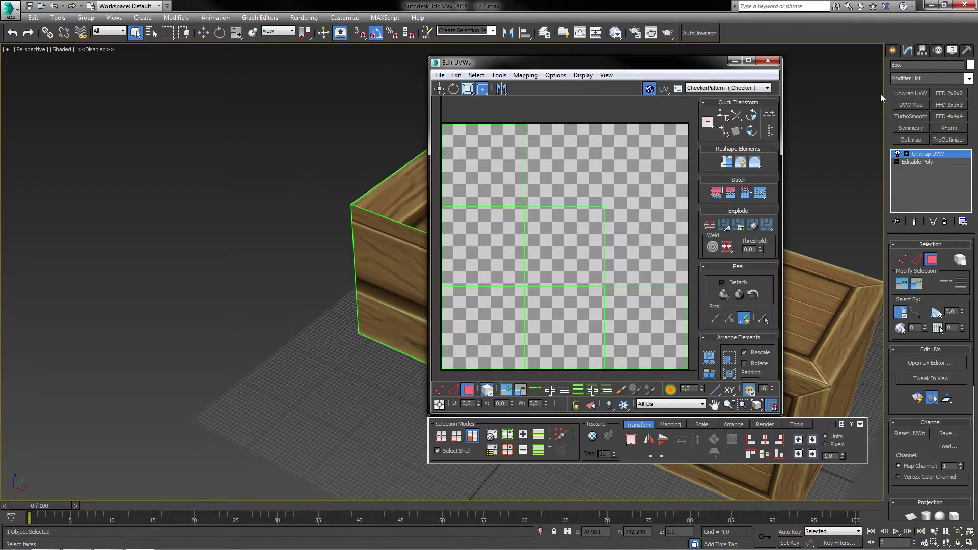
click(762, 87)
click(726, 104)
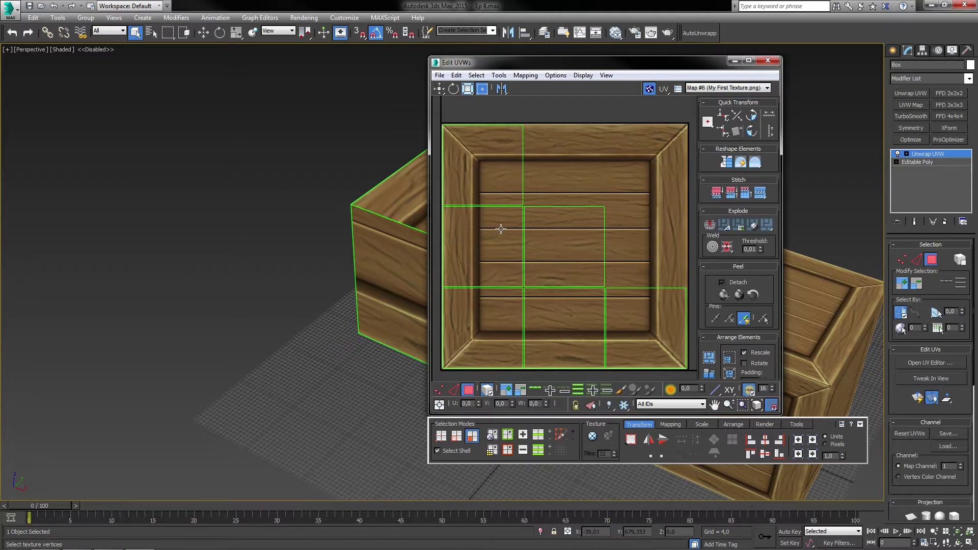
Try moving and packing the top face's UVs, undo the changes, and close the UV editor.
middle_drag(387, 224, 257, 259)
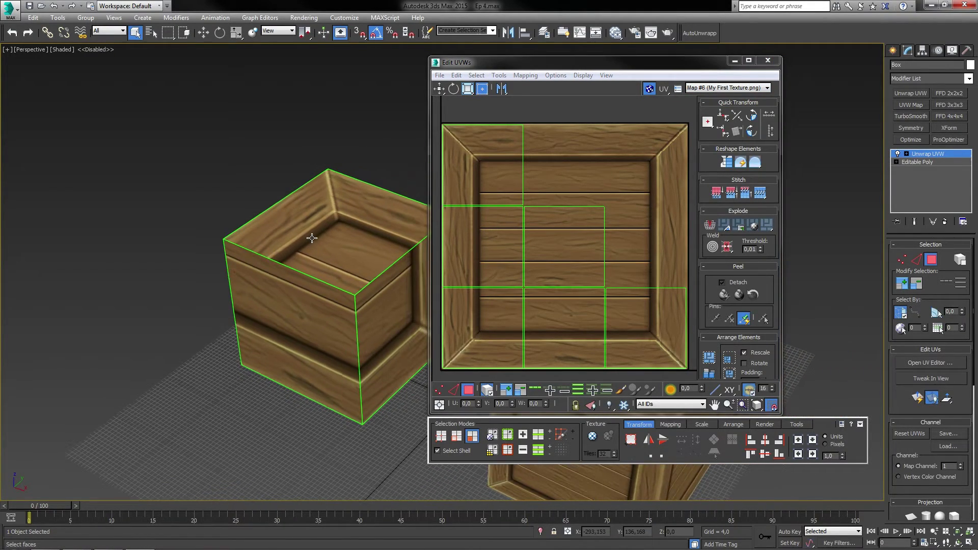
click(316, 224)
drag(483, 183, 535, 194)
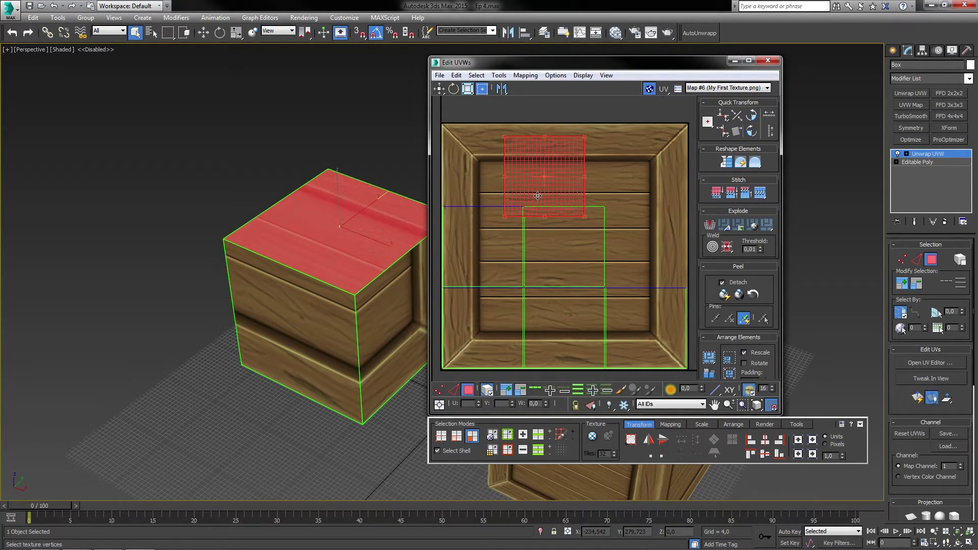
click(709, 358)
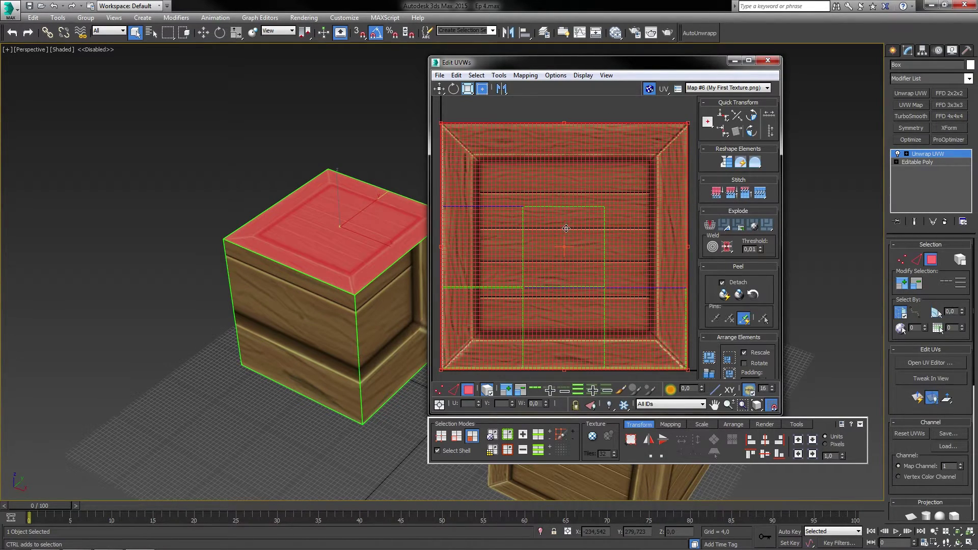
key(ctrl+z)
key(ctrl+z)
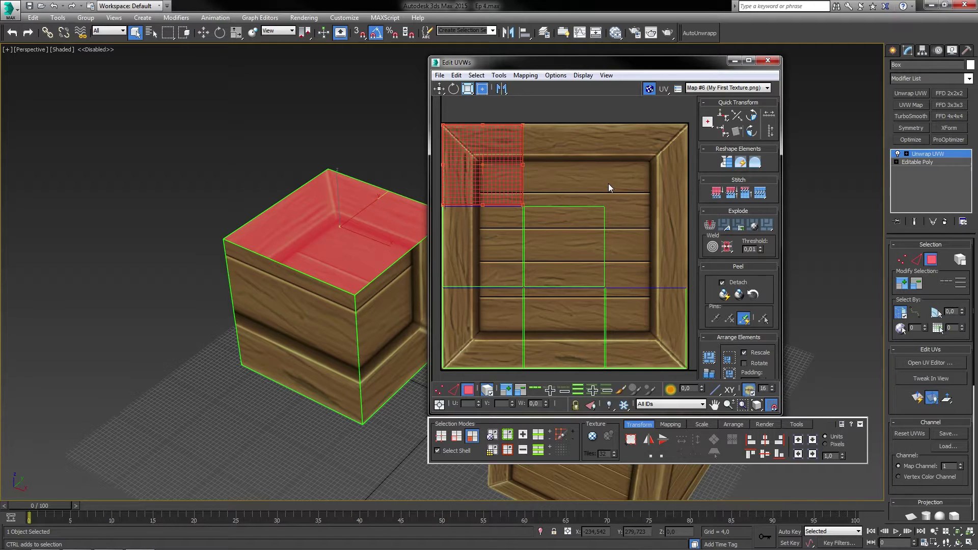
click(767, 60)
right_click(919, 153)
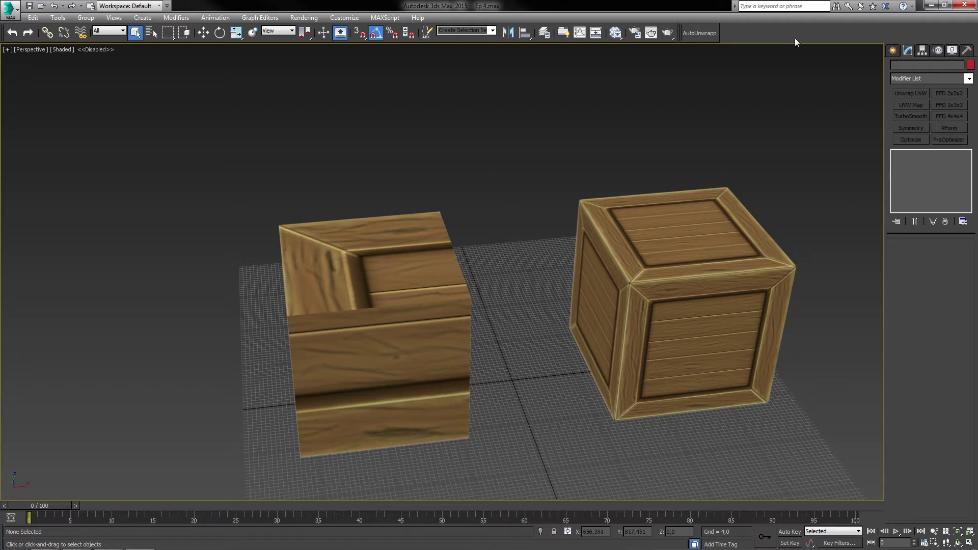
Quit 3ds Max without saving and open Template.png in Photoshop.
click(962, 5)
click(488, 296)
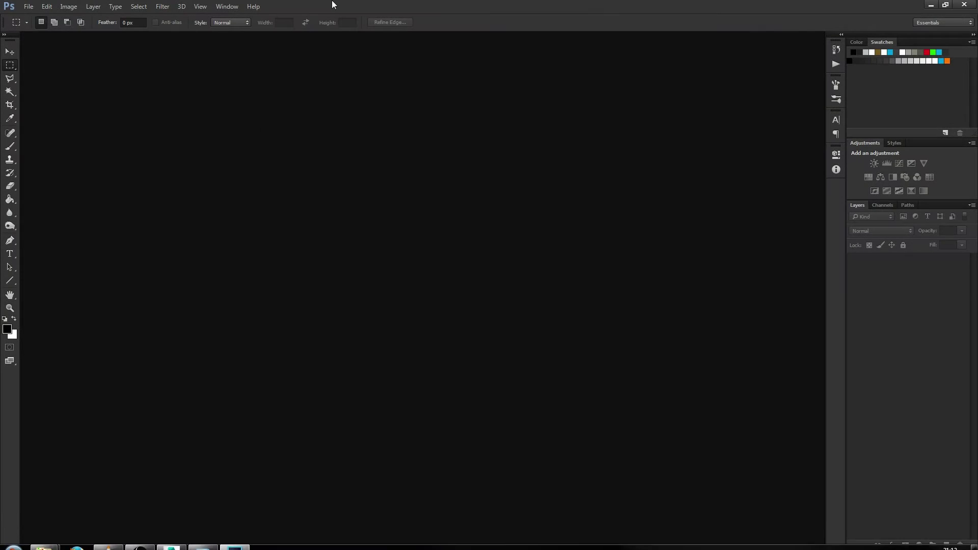
double_click(332, 4)
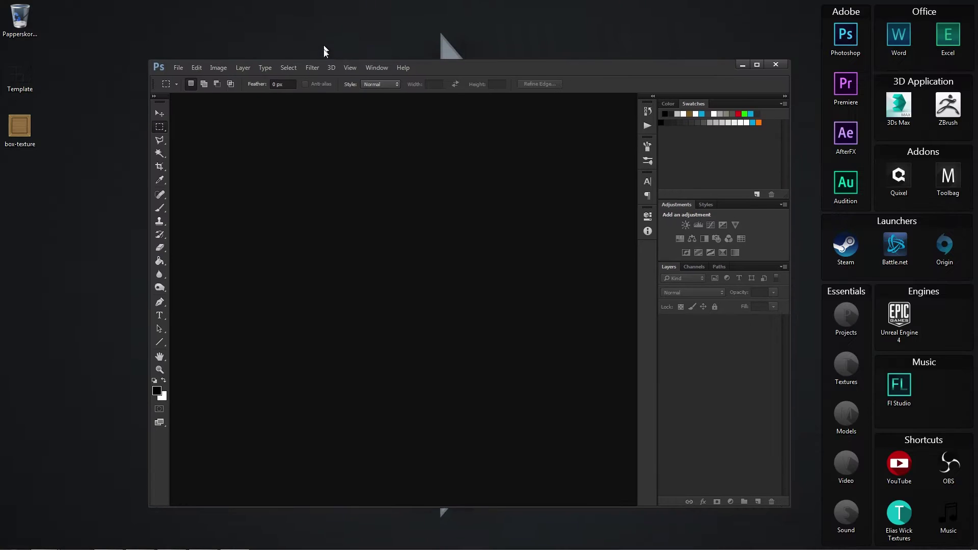
drag(321, 211, 321, 207)
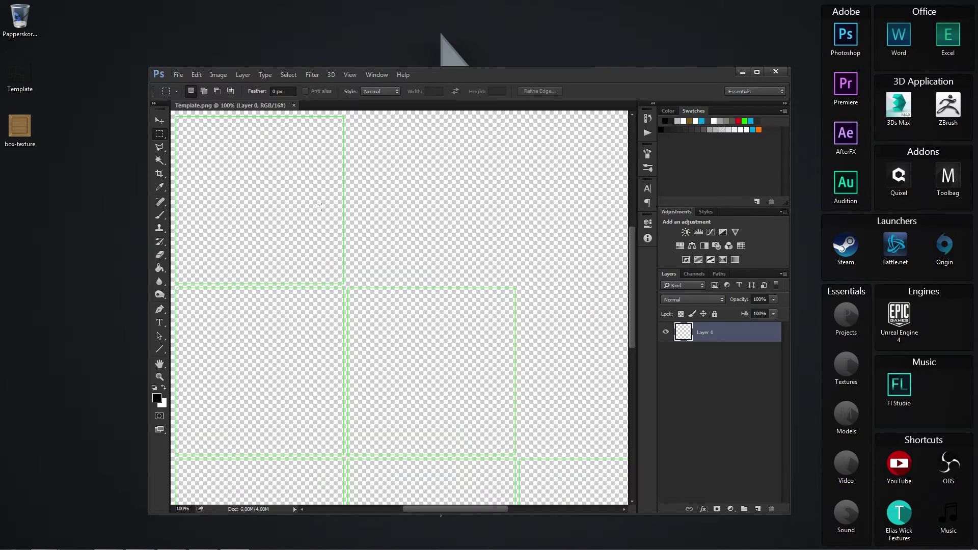
Add a layer named Background beneath the UV lines and rename Layer 0 to Template.
alt+scroll(385, 260, down, 3)
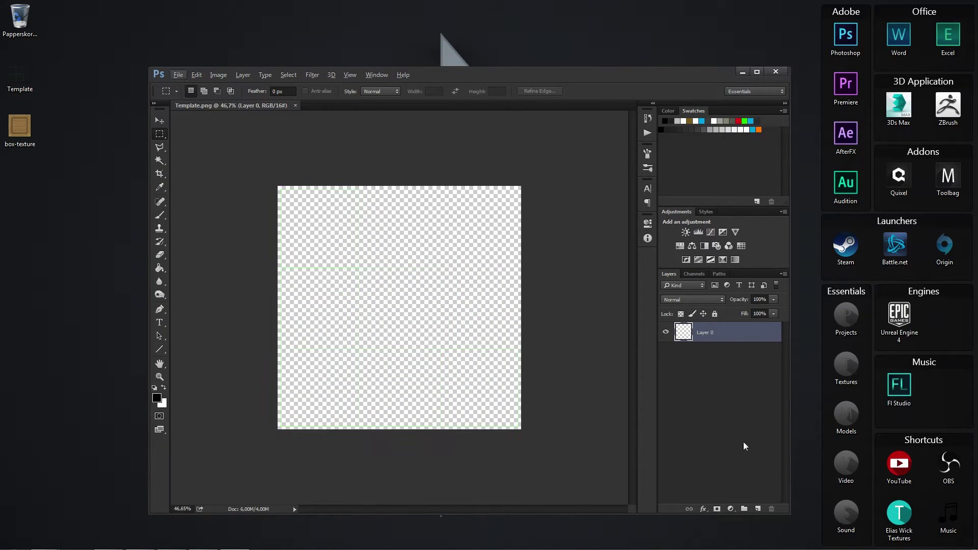
click(757, 509)
drag(721, 333, 701, 351)
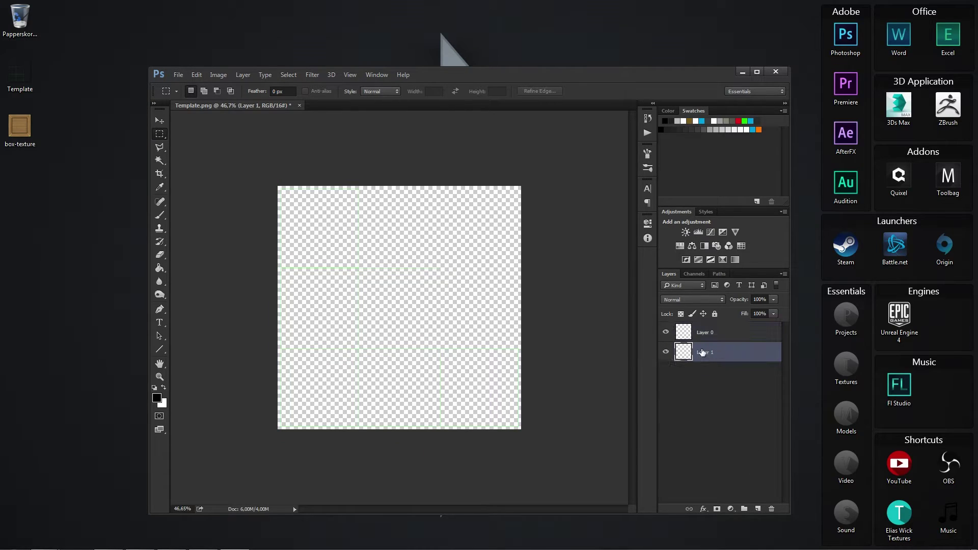
double_click(701, 352)
text(Background)
key(Return)
double_click(705, 334)
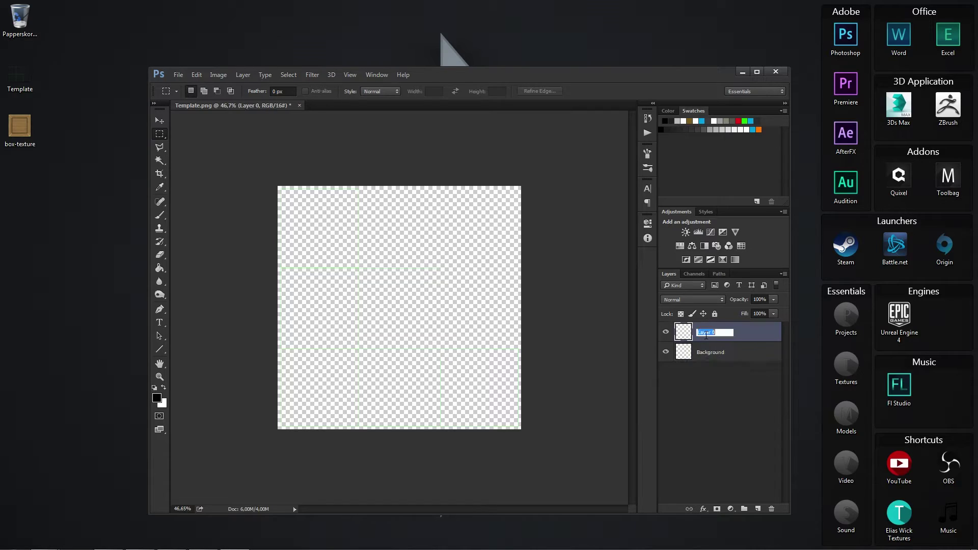
key(Return)
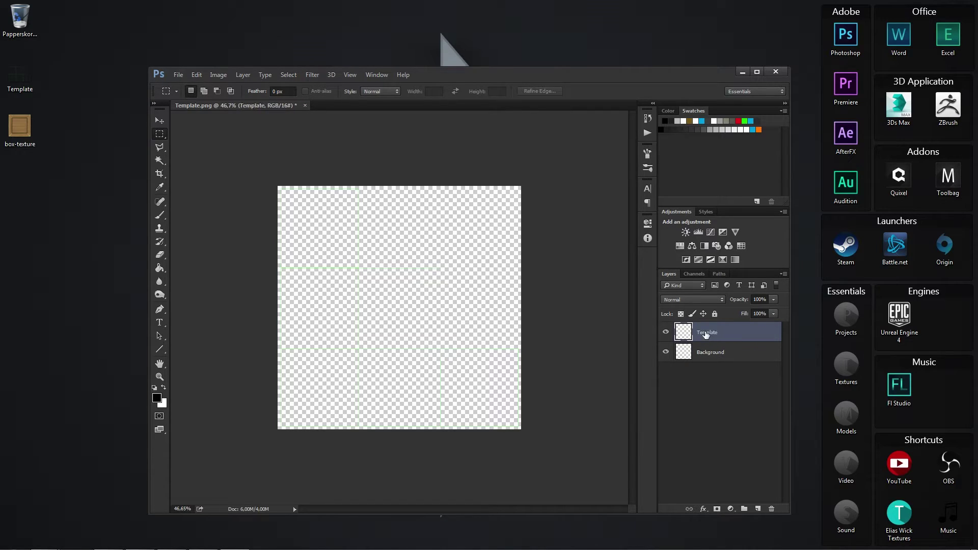
Fill the Background layer with black using the Paint Bucket.
click(160, 268)
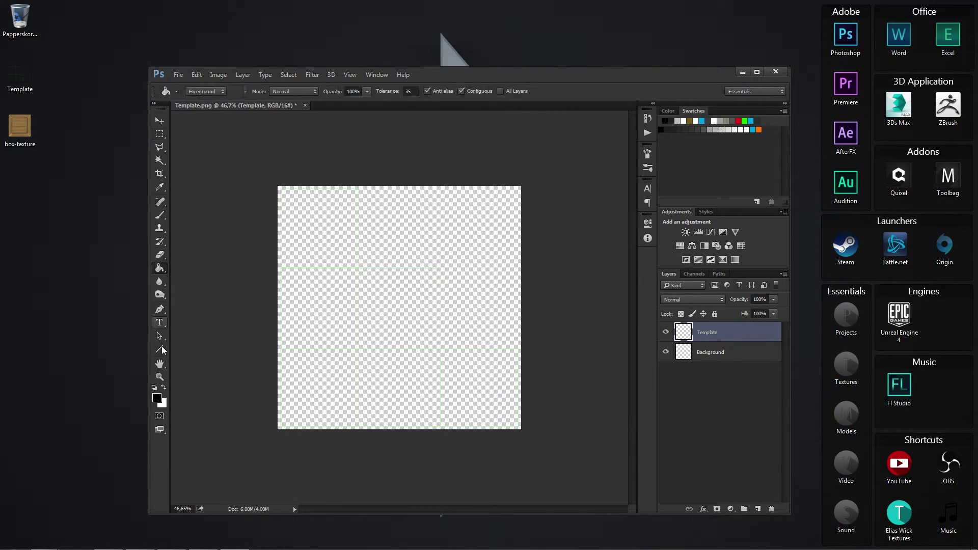
click(728, 351)
click(402, 323)
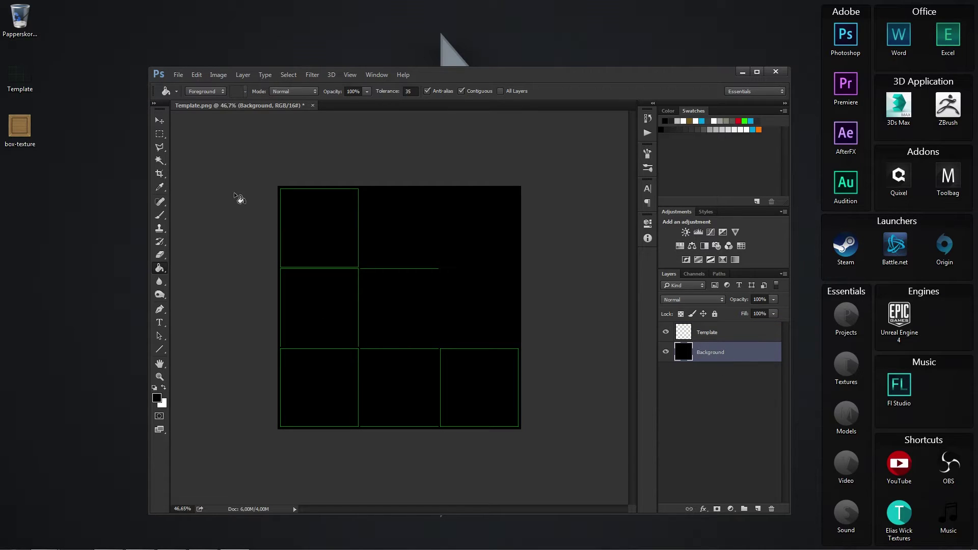
click(159, 134)
alt+scroll(370, 274, up, 2)
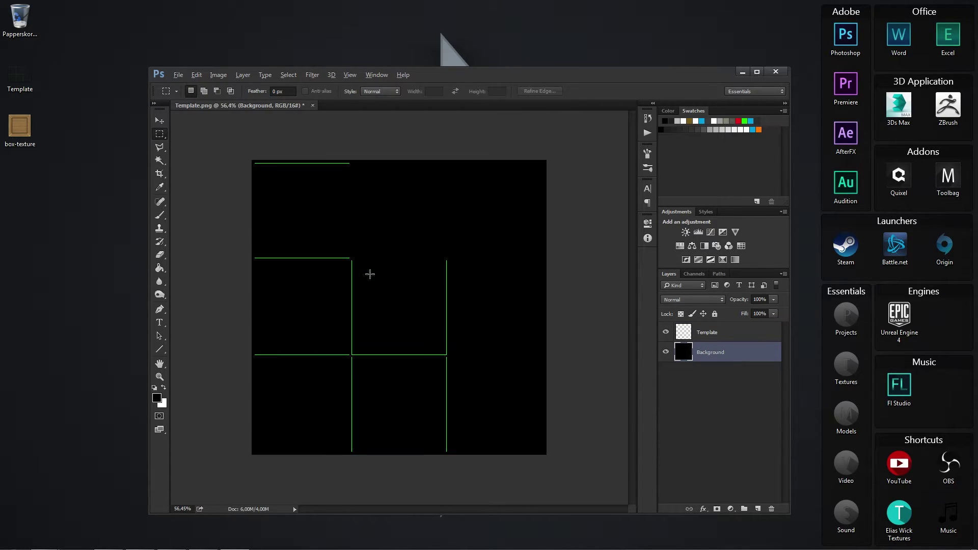
double_click(448, 80)
alt+scroll(387, 250, up, 4)
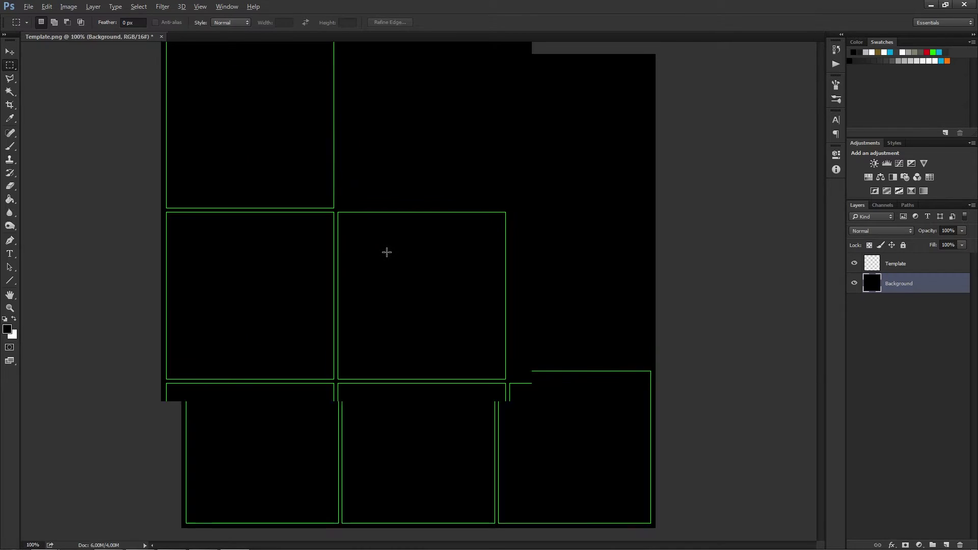
double_click(300, 5)
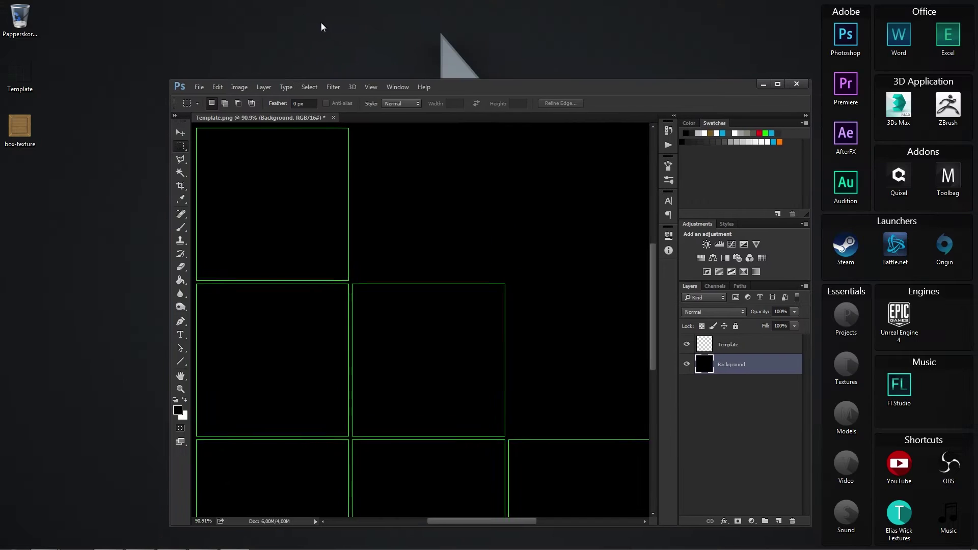
Place the box-texture image and enlarge it over the top-left template cell, committing the transform.
drag(330, 204, 319, 161)
key(super+Up)
drag(376, 204, 213, 85)
alt+scroll(213, 84, up, 5)
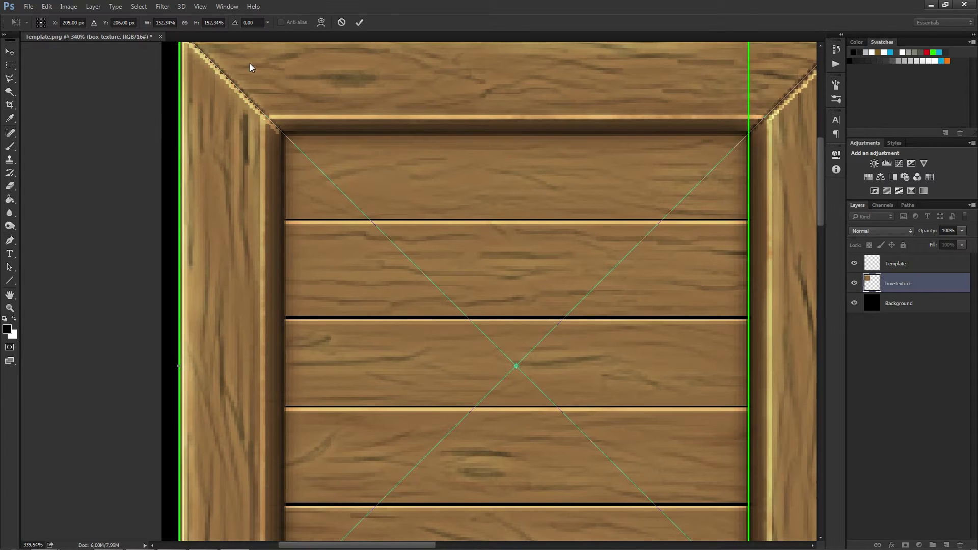
alt+scroll(295, 121, up, 1)
alt+scroll(280, 127, up, 1)
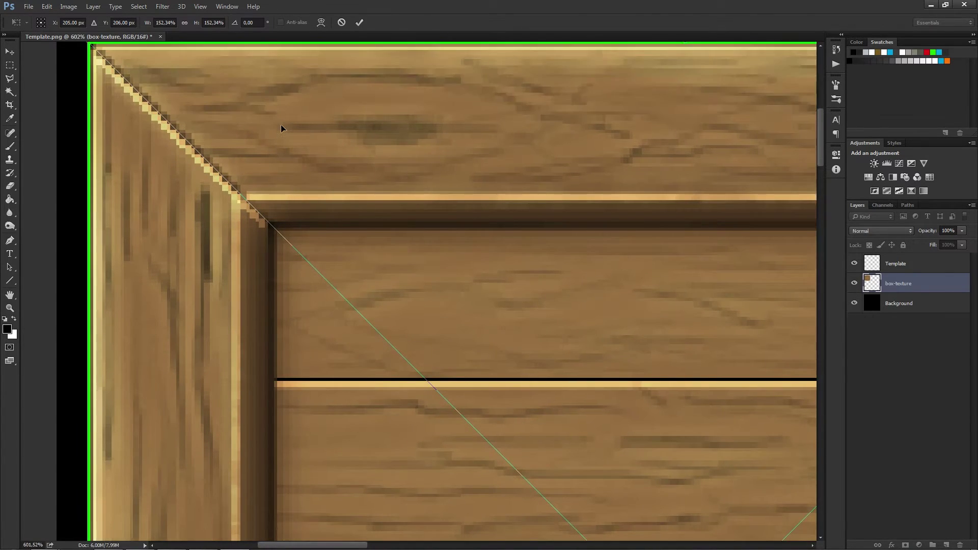
alt+scroll(194, 133, up, 1)
key(Up)
key(Left)
key(Left)
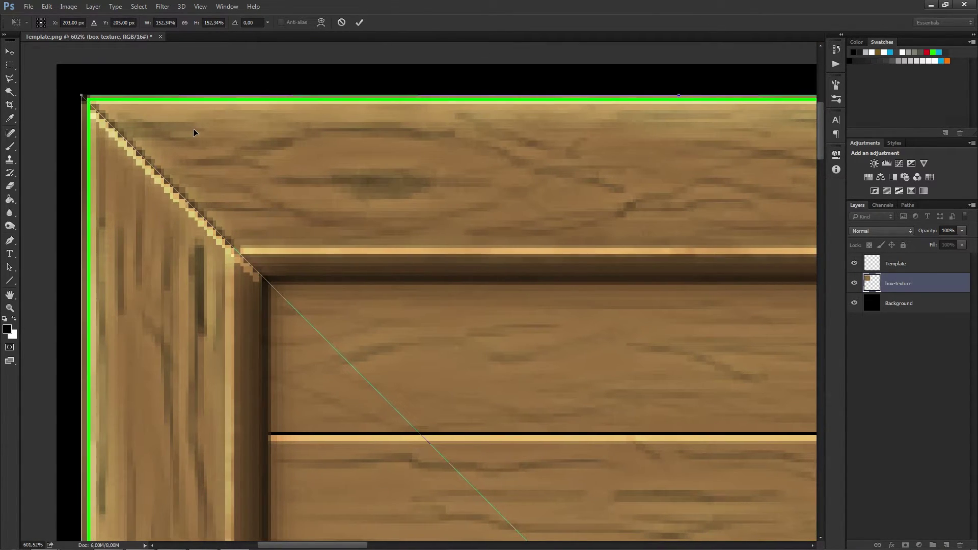
key(Up)
key(Return)
Move the box-texture layer above Template and shift the crate slightly right and down.
drag(897, 283, 896, 260)
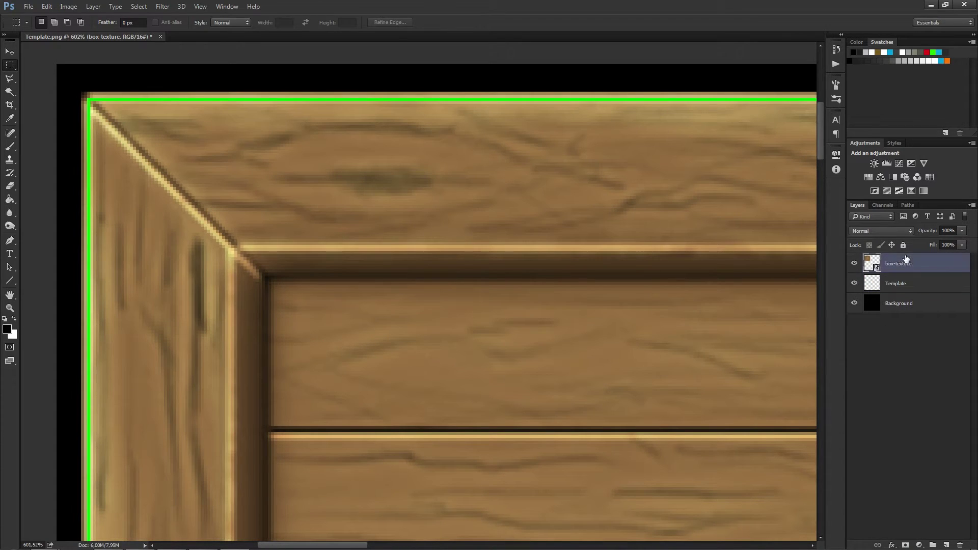
click(9, 64)
click(9, 52)
drag(39, 74, 45, 81)
alt+scroll(319, 212, down, 6)
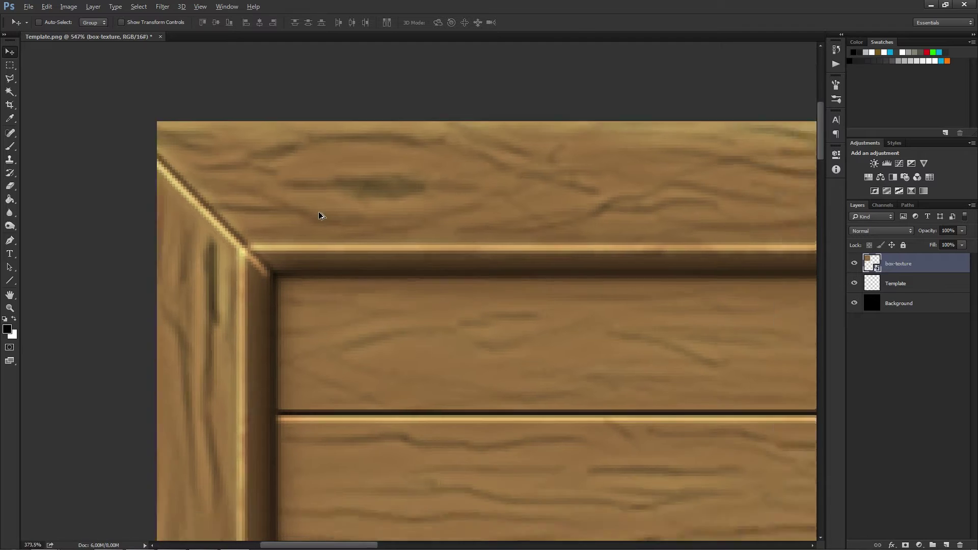
Resize the crate texture to about 127.73% so it fits its cell.
click(10, 65)
right_click(464, 338)
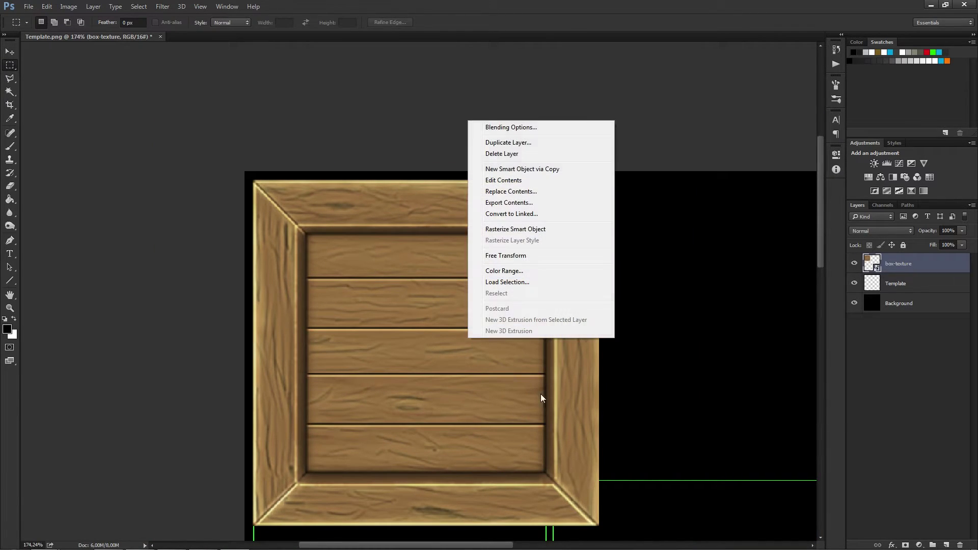
click(505, 256)
drag(599, 526, 550, 476)
key(Return)
alt+scroll(550, 482, up, 6)
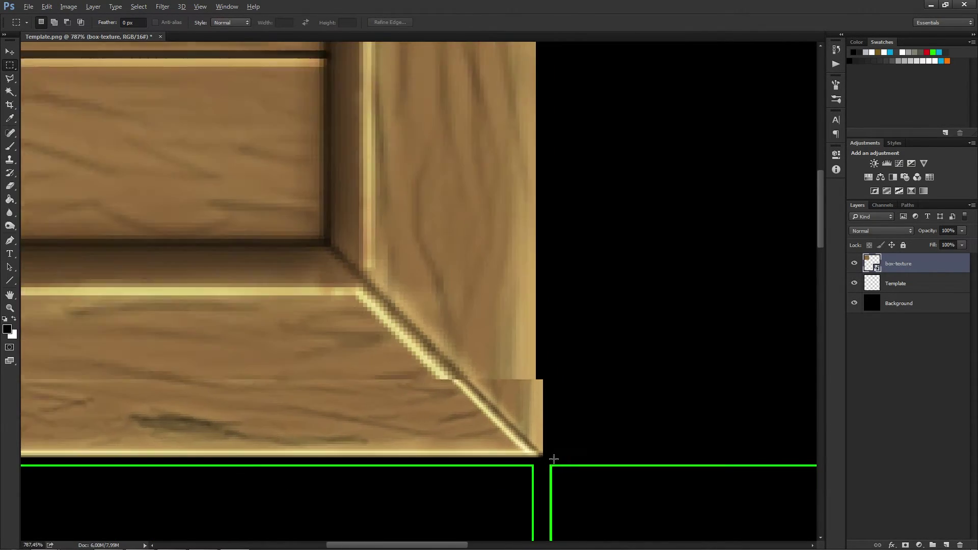
right_click(481, 396)
click(516, 312)
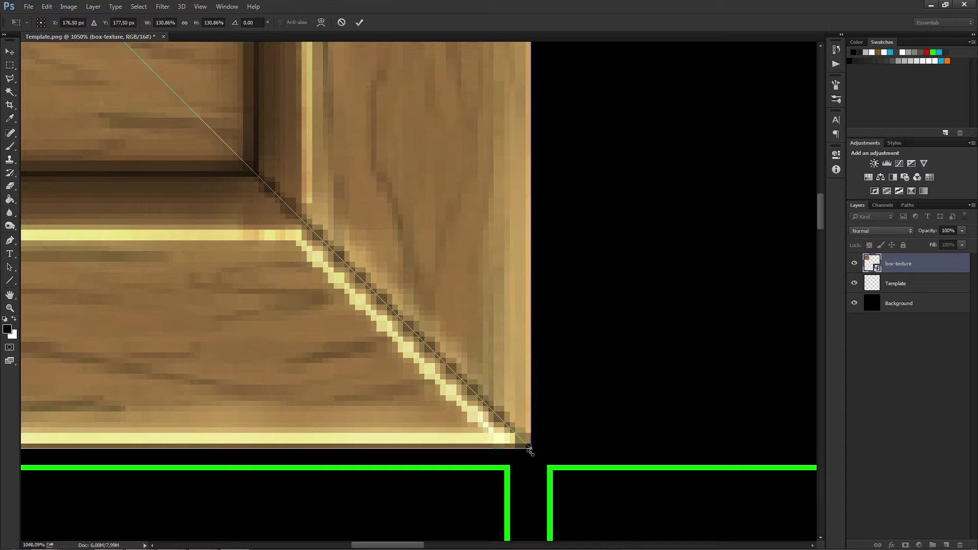
drag(529, 451, 503, 448)
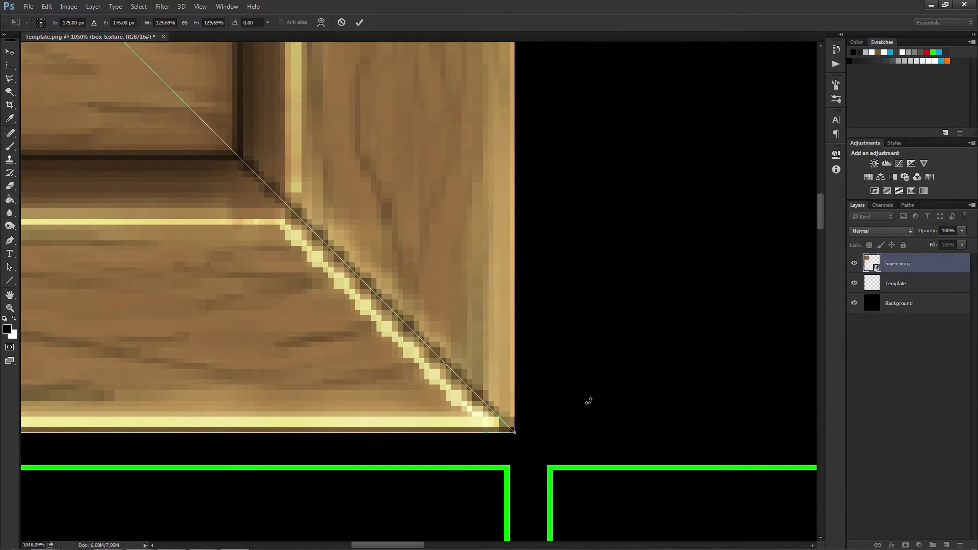
key(Return)
alt+scroll(541, 382, down, 3)
alt+scroll(449, 378, down, 8)
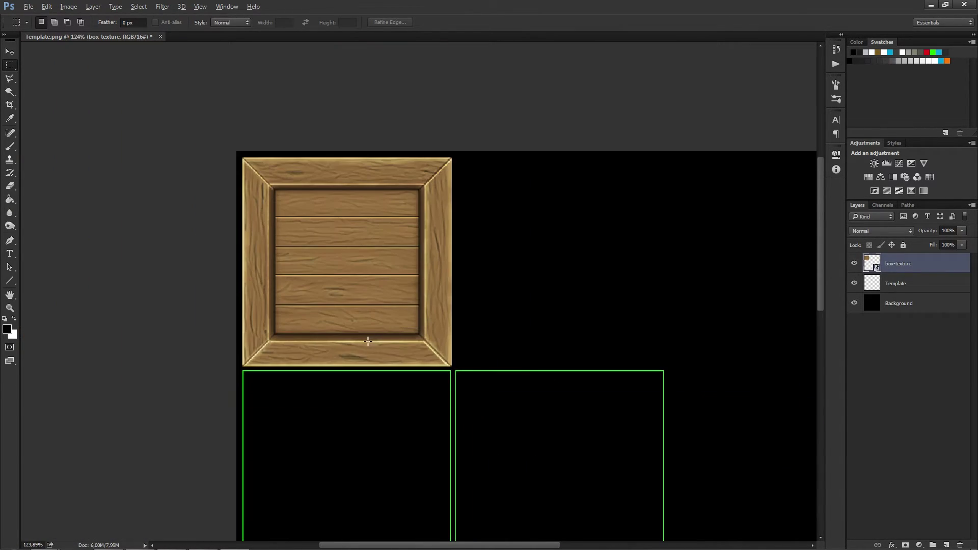
Alt-drag copies of the crate into the cell below and the cell to its right.
click(10, 51)
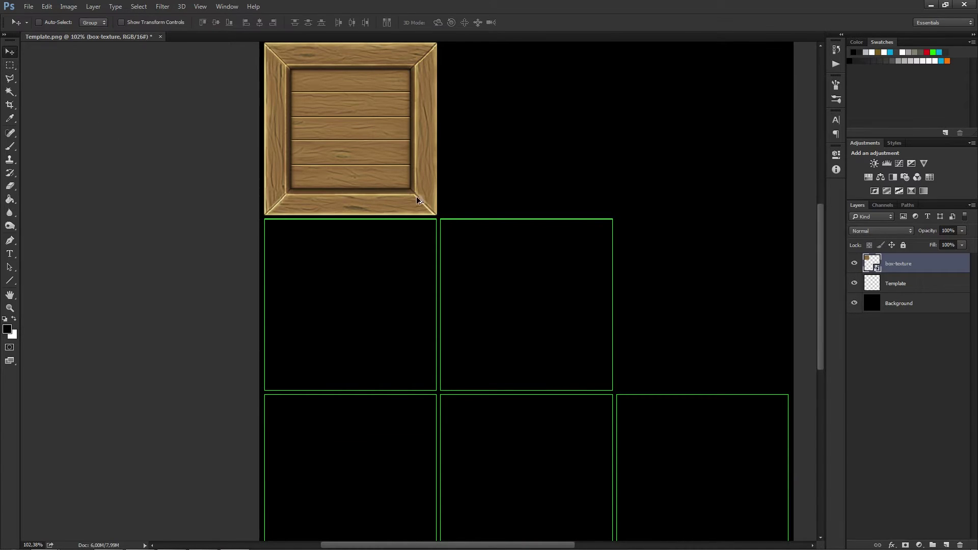
alt+drag(356, 166, 355, 343)
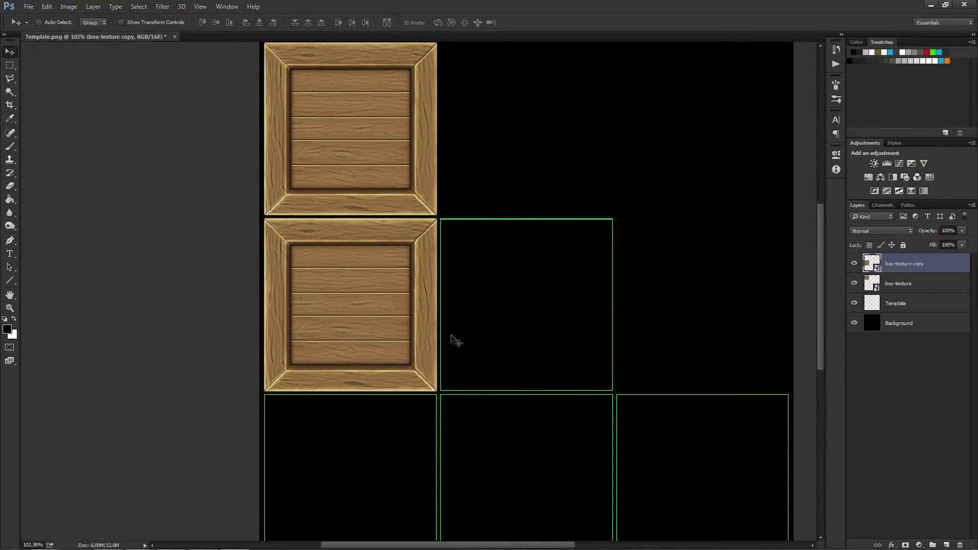
alt+scroll(438, 357, up, 6)
alt+scroll(443, 448, down, 3)
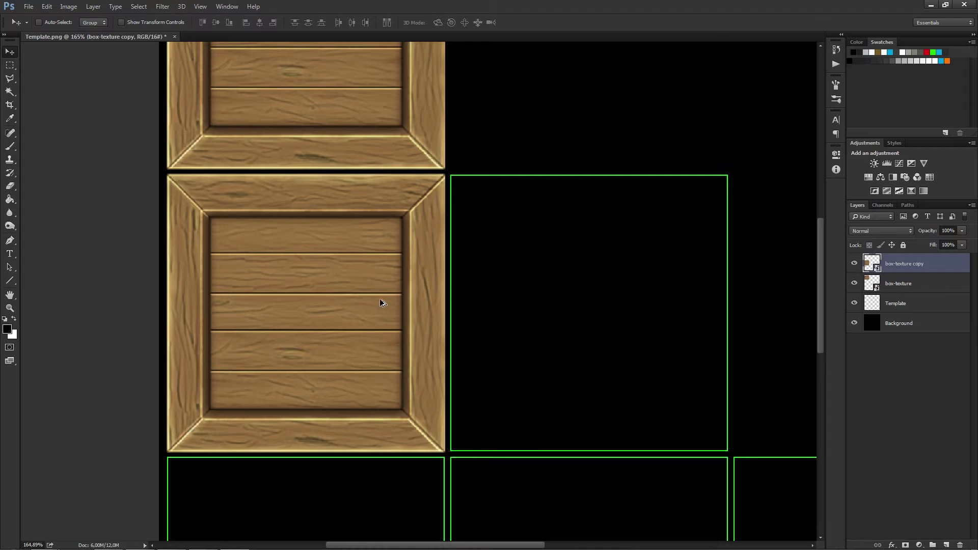
alt+drag(380, 302, 665, 307)
scroll(570, 338, down, 5)
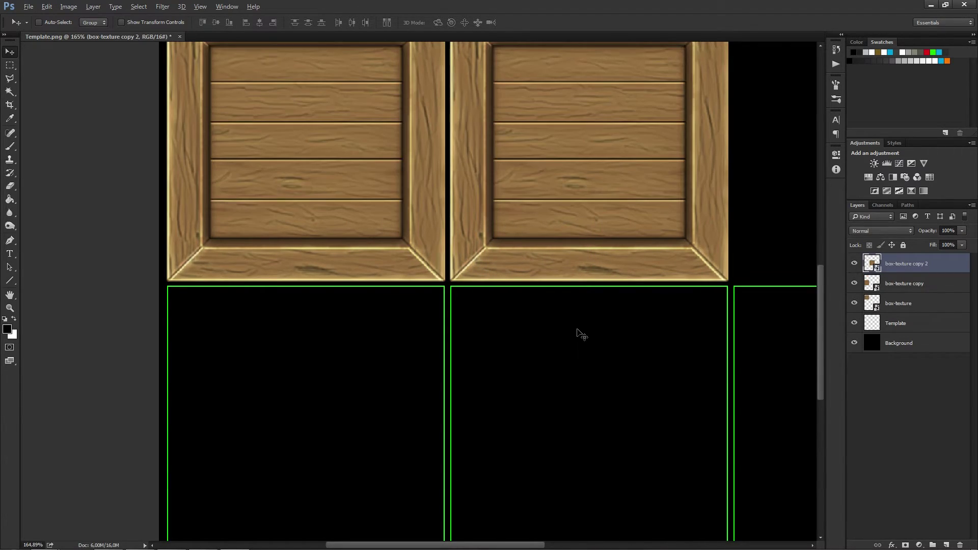
alt+scroll(578, 332, down, 3)
alt+scroll(374, 321, up, 1)
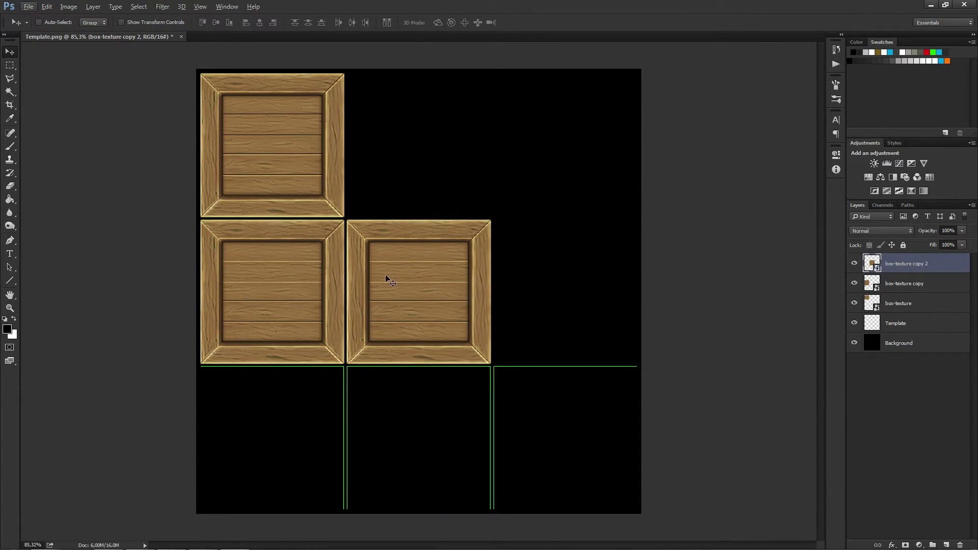
Select both copied crates and duplicate them down into the bottom row.
ctrl+click(921, 283)
alt+drag(406, 274, 407, 416)
alt+scroll(497, 363, up, 3)
alt+scroll(502, 370, up, 2)
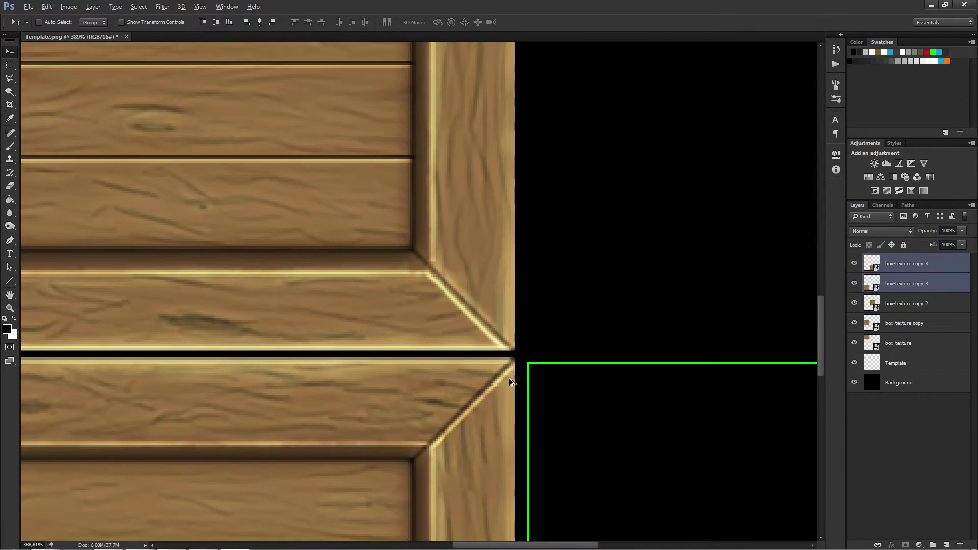
alt+scroll(509, 374, down, 4)
scroll(501, 403, down, 2)
alt+scroll(531, 391, up, 4)
alt+scroll(530, 392, down, 5)
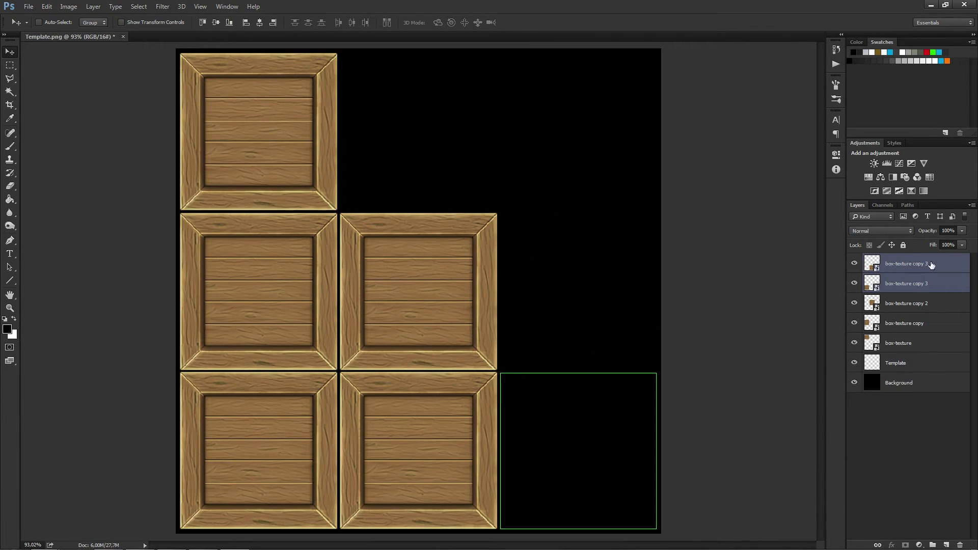
Copy the upper box-texture copy 3 crate into the empty bottom-right cell.
click(931, 265)
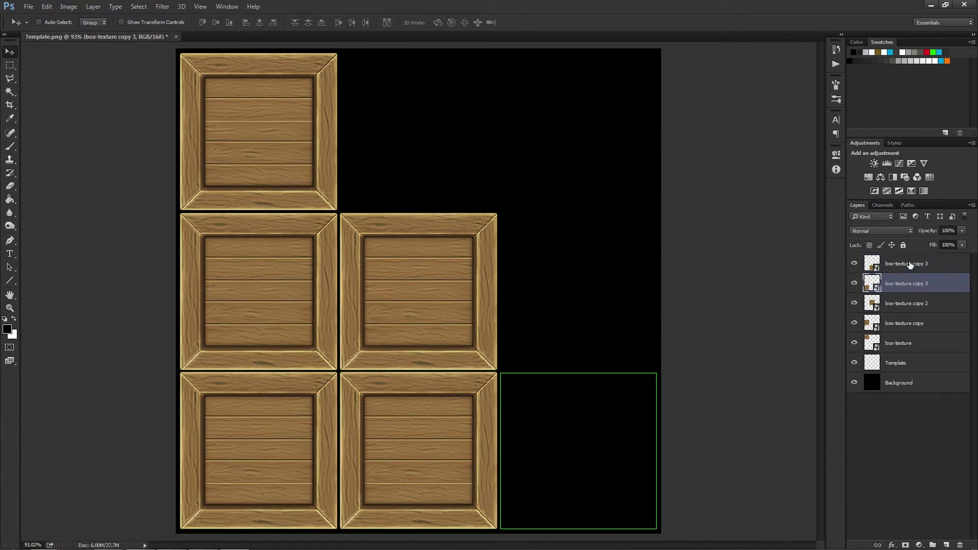
drag(461, 427, 614, 435)
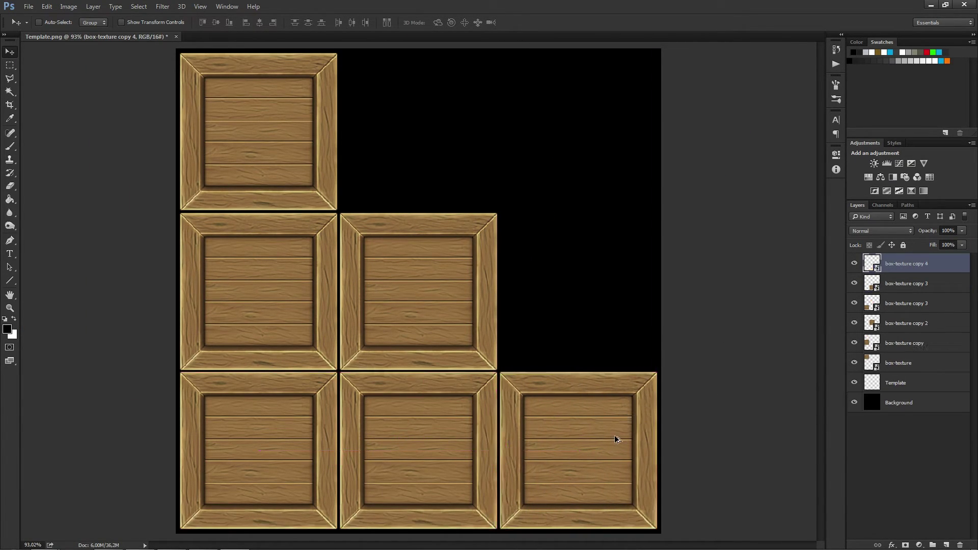
alt+scroll(521, 377, up, 2)
alt+scroll(537, 378, down, 4)
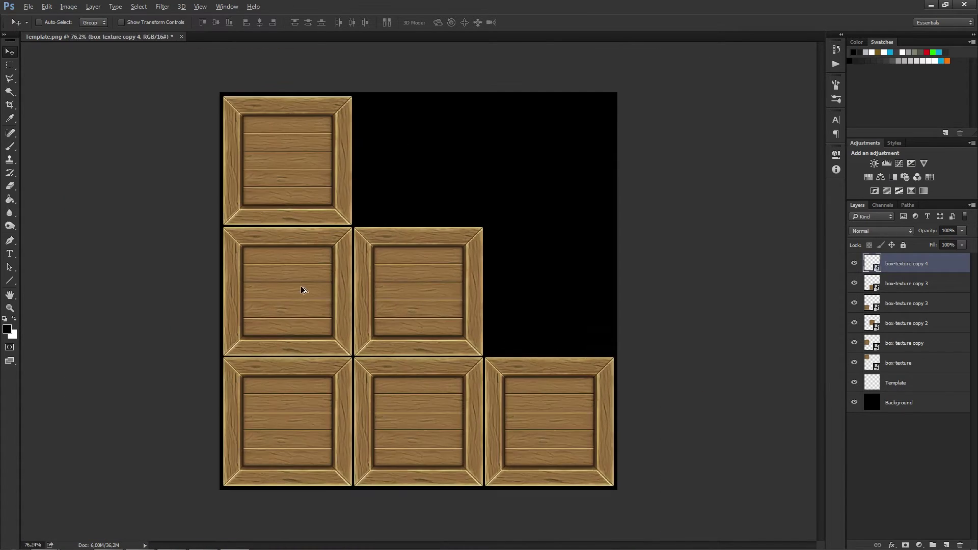
alt+scroll(203, 255, up, 3)
click(9, 254)
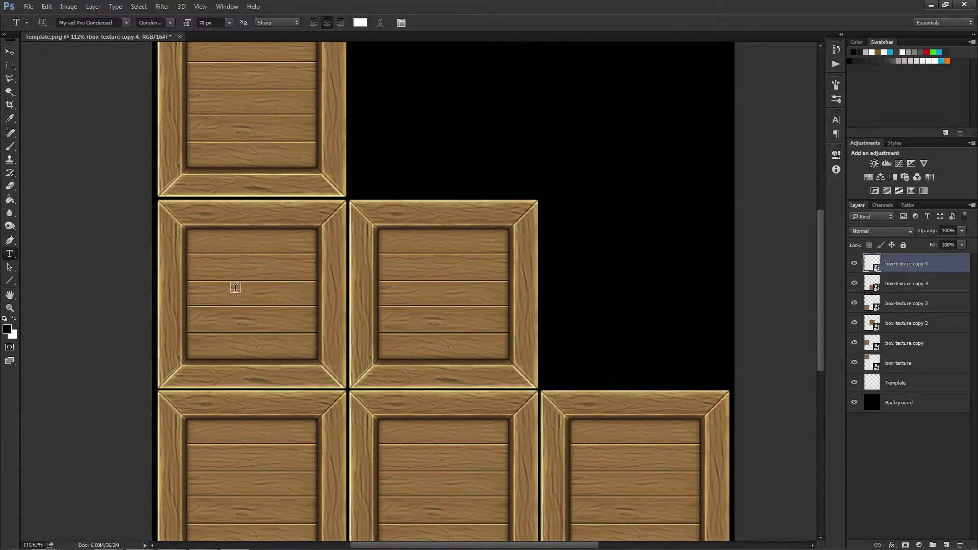
Type 'Hey' on the middle-left crate and colour it black.
click(235, 288)
text(Hey)
key(ctrl+a)
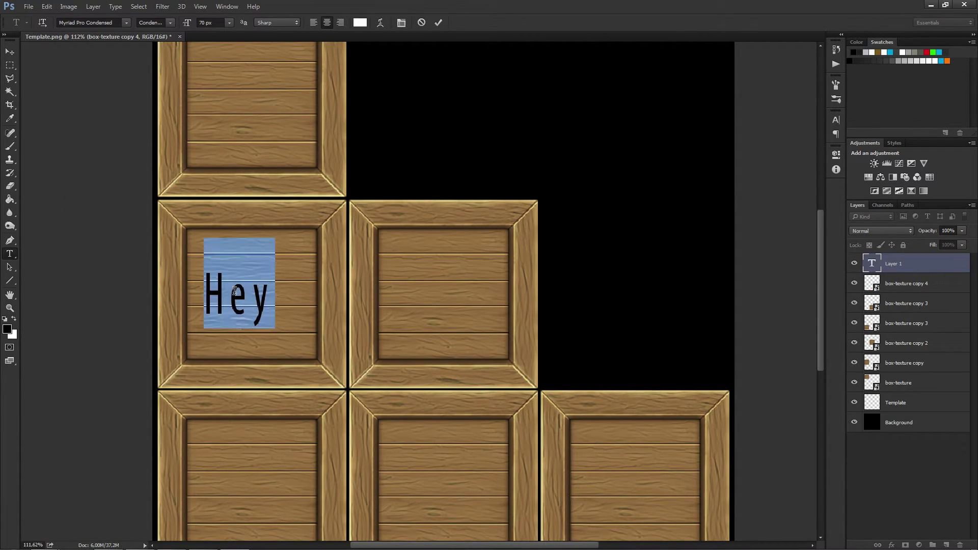
click(360, 22)
drag(549, 164, 525, 225)
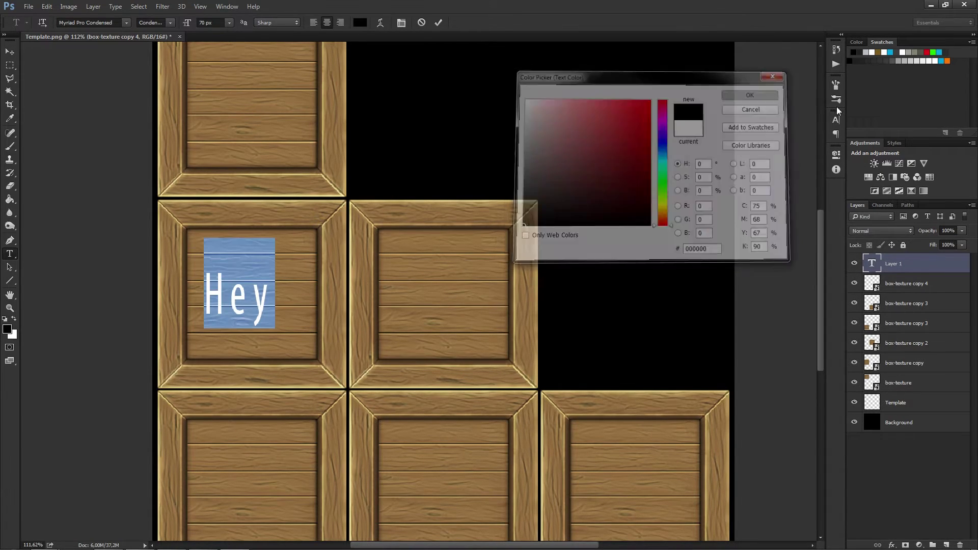
Set the vertical and horizontal text scale of Hey to 100% in the Character panel.
click(836, 120)
click(746, 169)
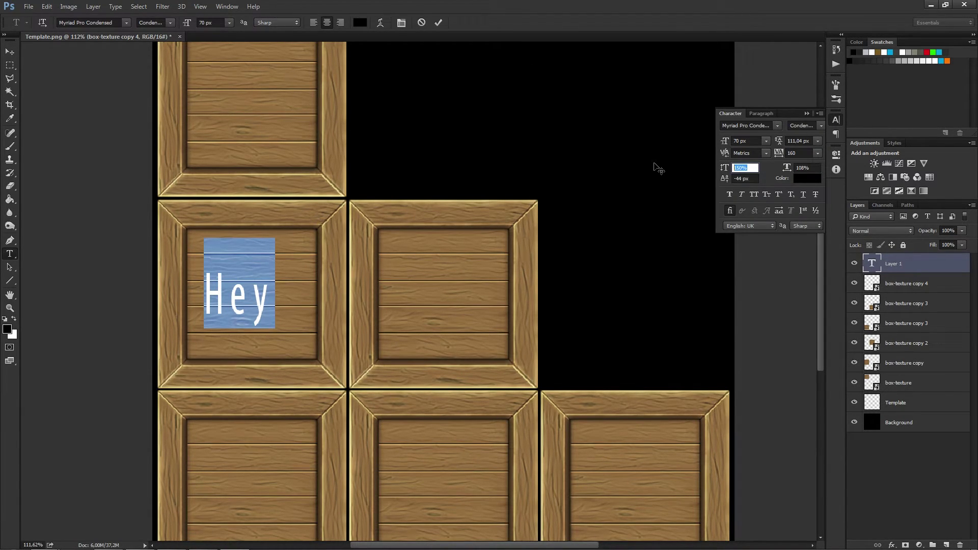
text(100)
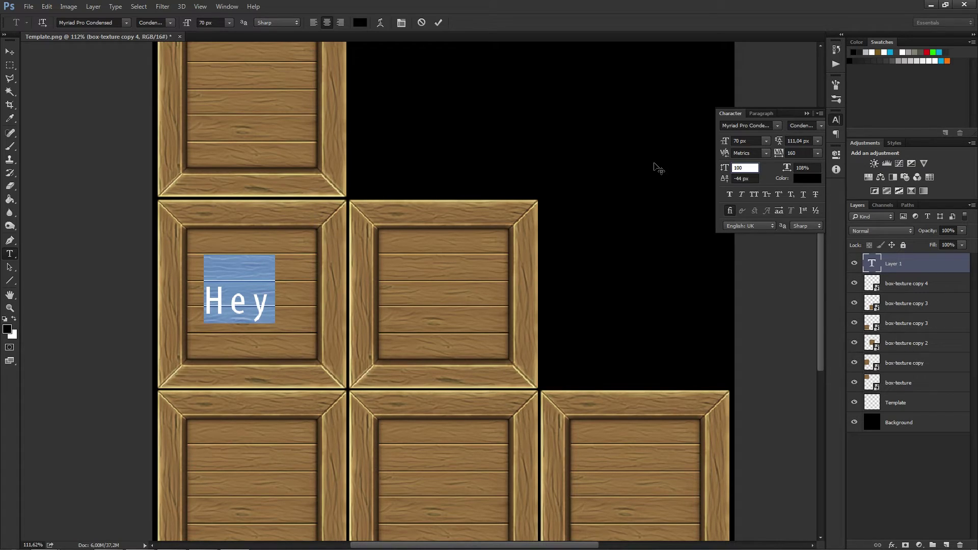
click(812, 167)
text(100)
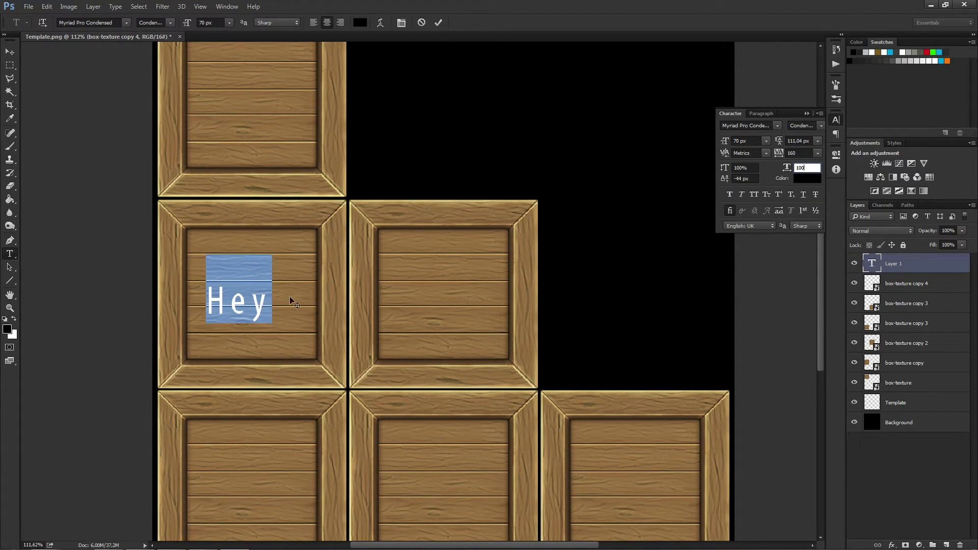
click(251, 305)
Apply the Microsoft PhagsPa Bold font to Hey and shift it toward the crate centre.
key(ctrl+a)
click(773, 124)
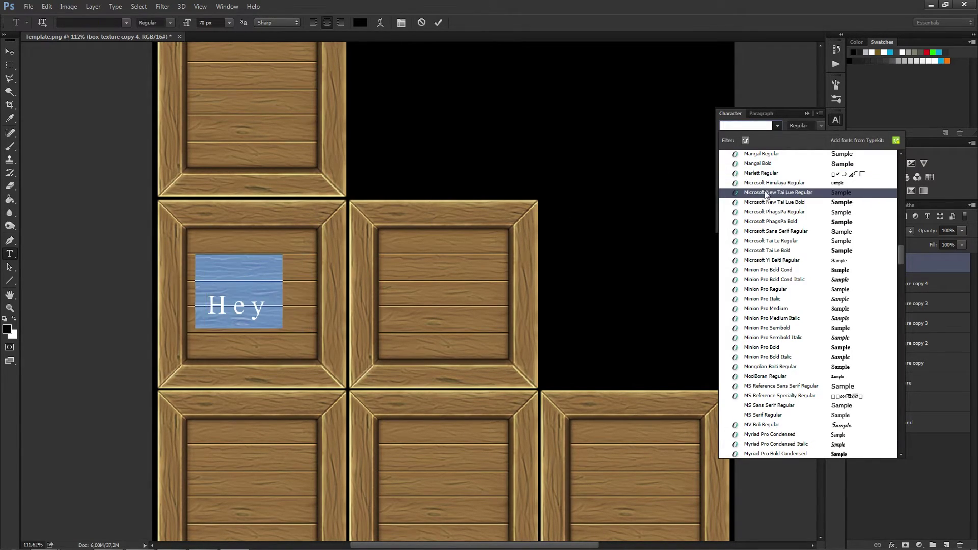
click(767, 222)
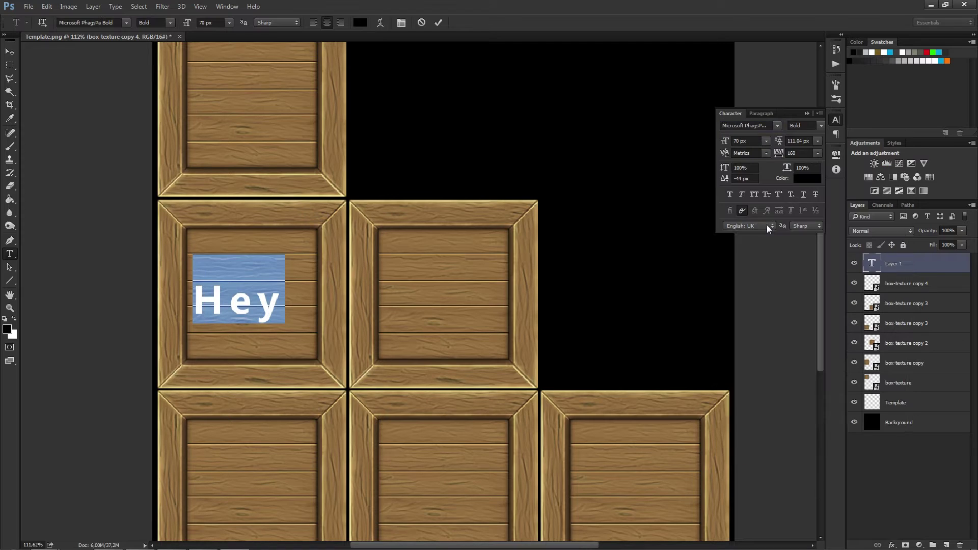
click(10, 65)
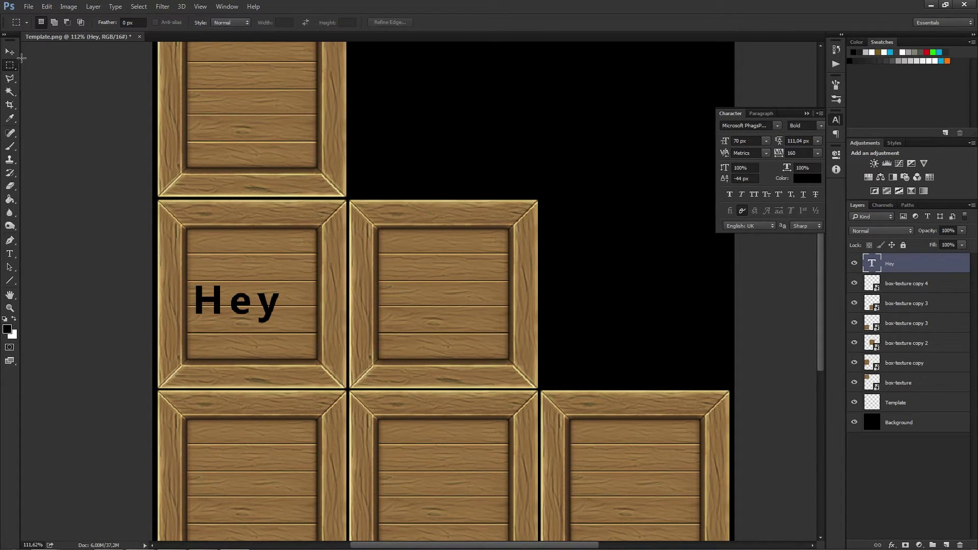
key(v)
drag(284, 299, 298, 297)
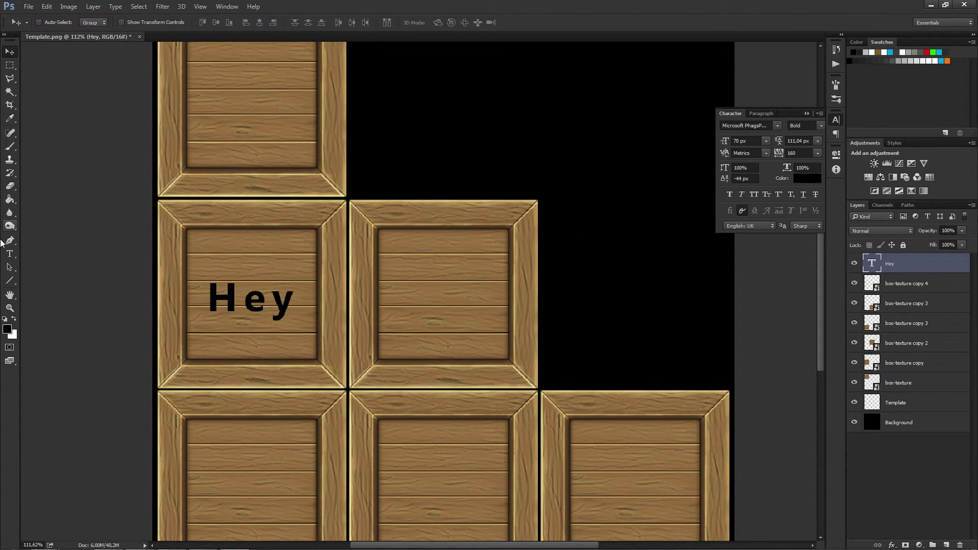
click(9, 254)
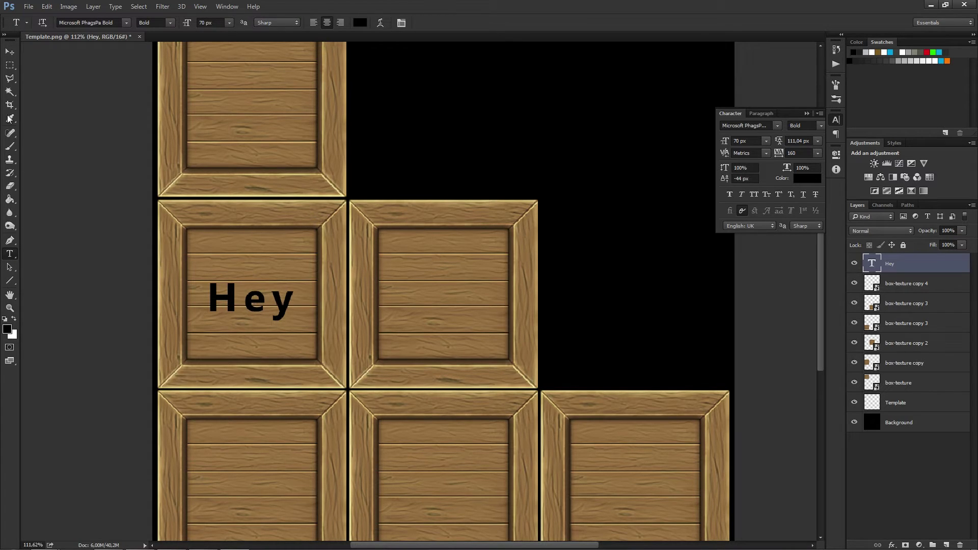
click(15, 69)
right_click(241, 293)
Rotate the Hey text by 30 degrees.
click(306, 401)
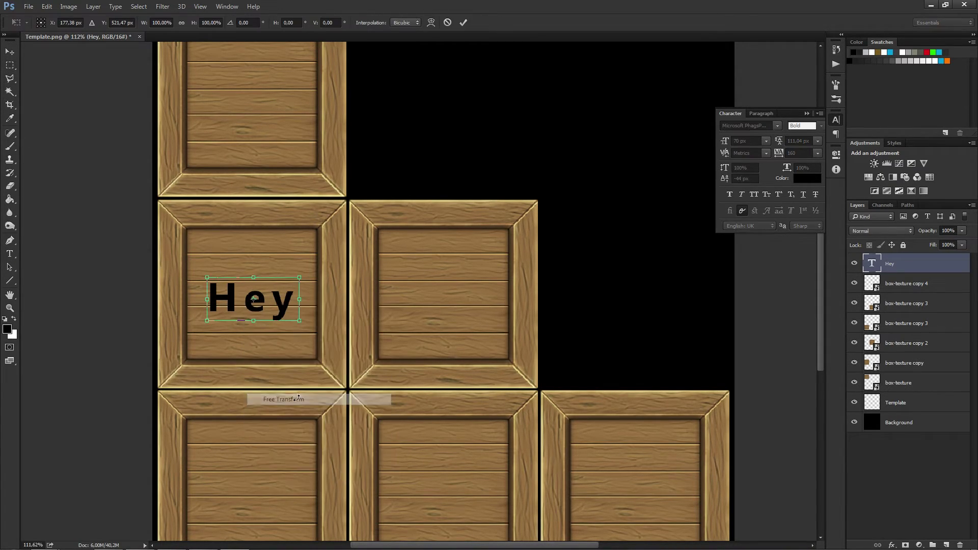
shift+drag(328, 247, 331, 296)
key(Return)
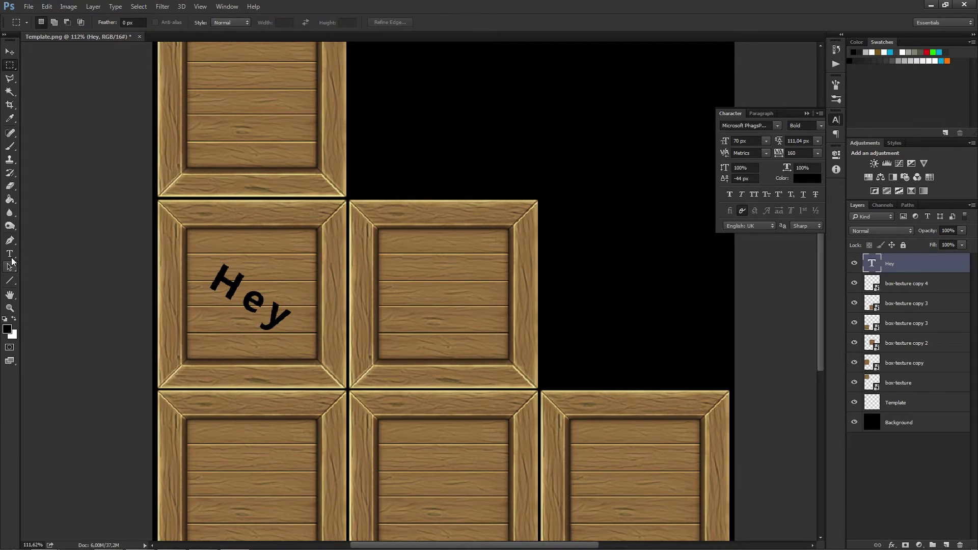
Try other fonts and a smaller size for Hey, keep 70 px, and commit the text.
key(ctrl+a)
click(125, 22)
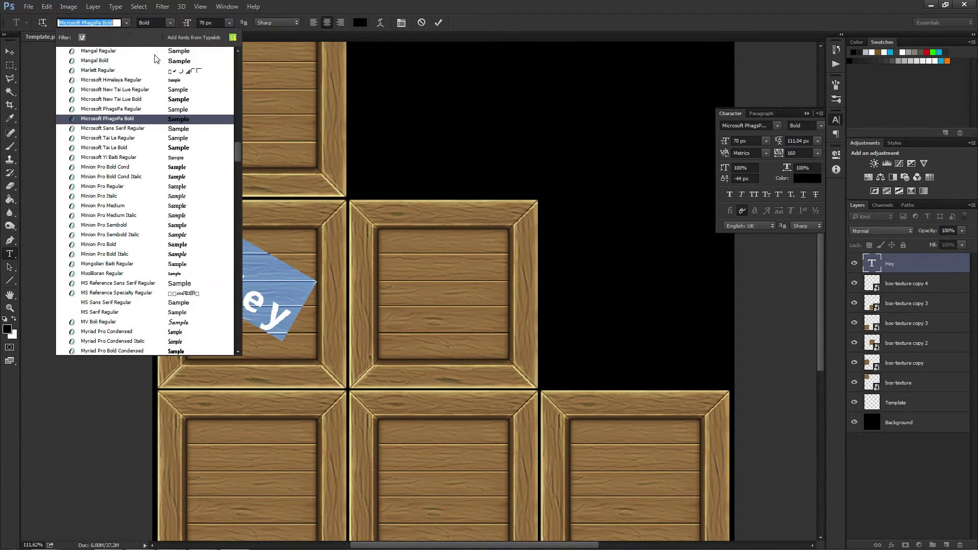
drag(238, 95, 238, 65)
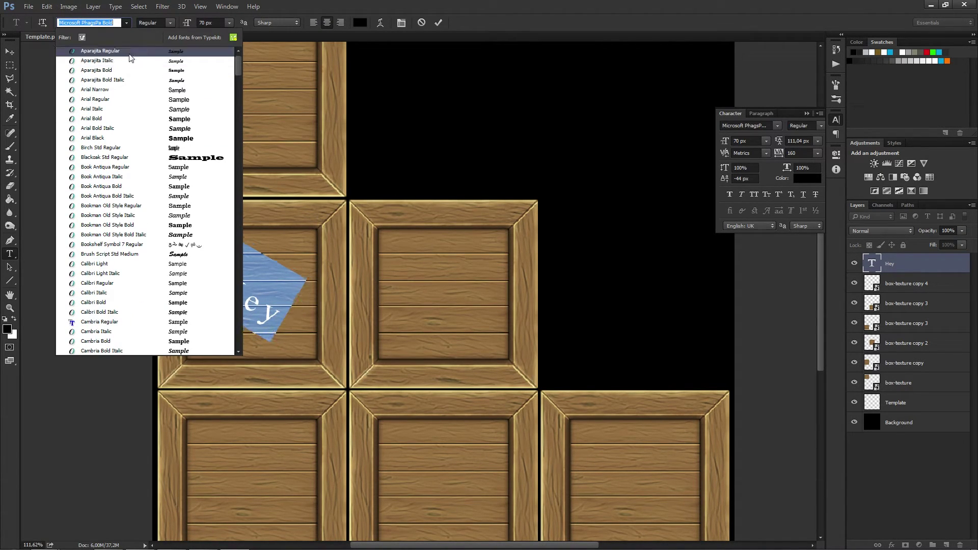
click(152, 138)
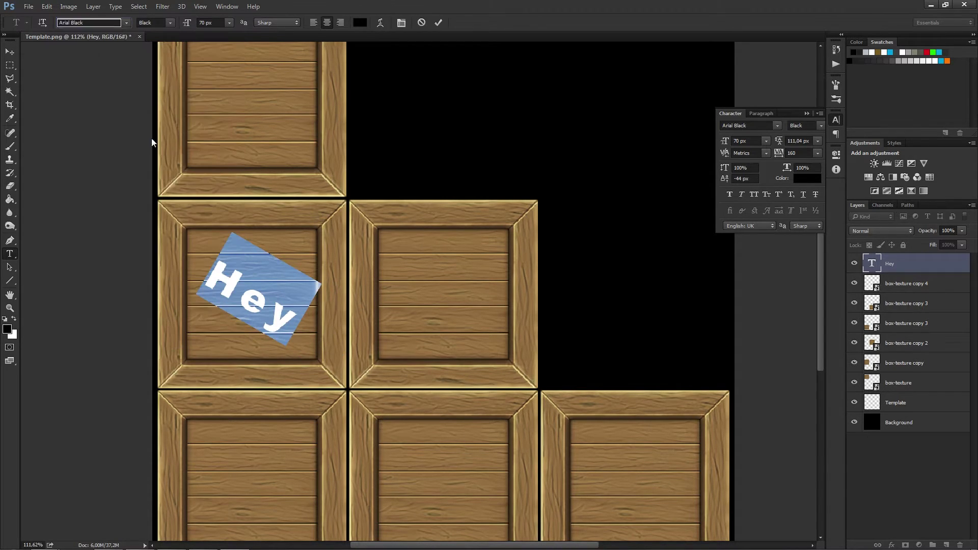
click(230, 23)
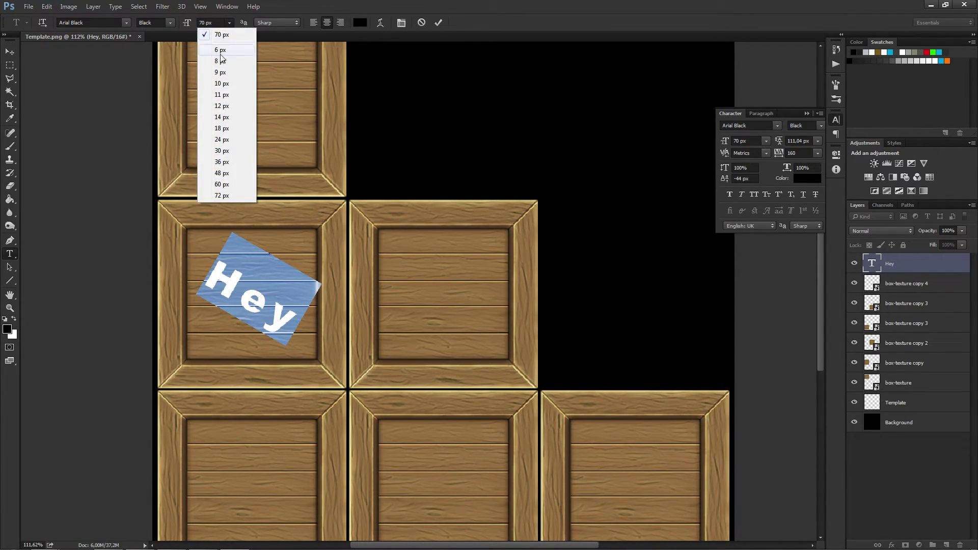
click(225, 120)
key(ctrl+z)
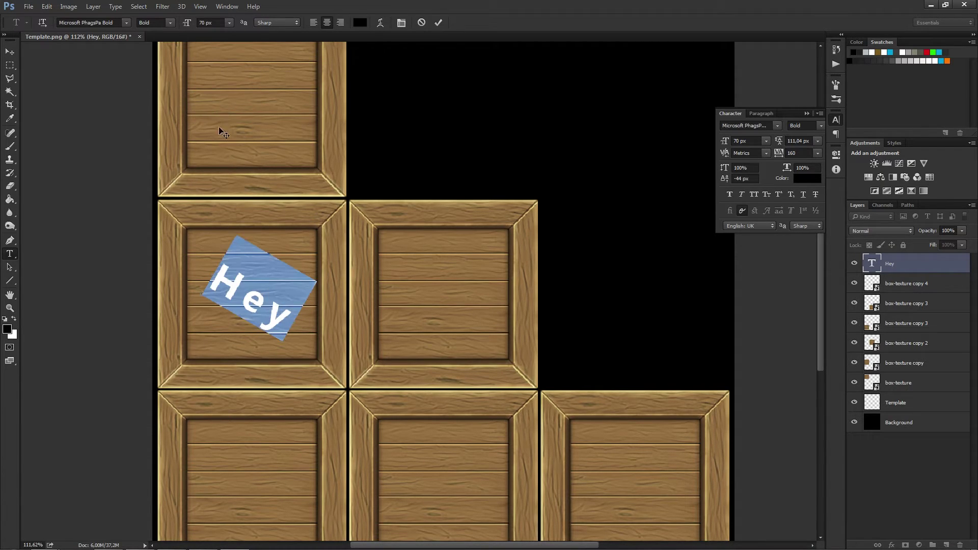
click(11, 51)
click(835, 119)
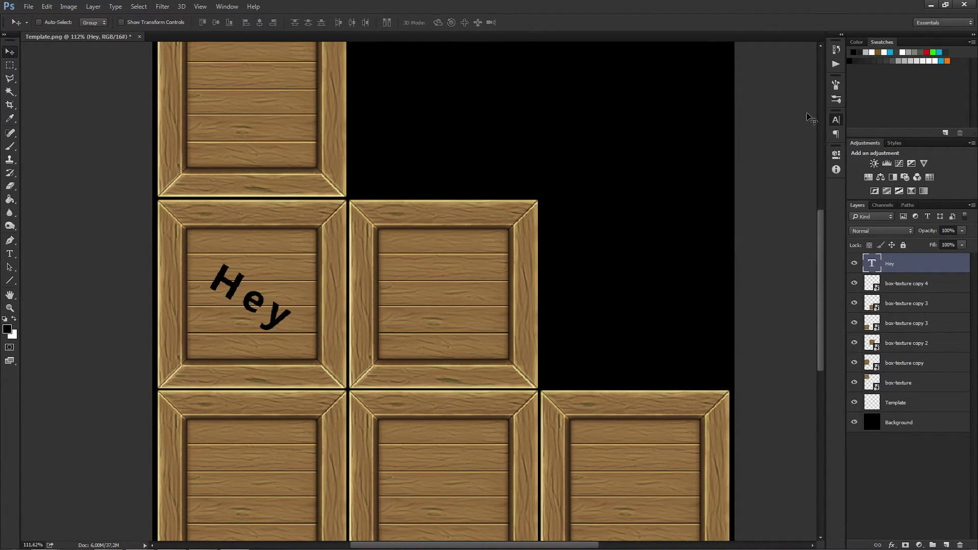
On a new layer, paint a smiley's eyes and mouth with an 84 px black brush.
key(b)
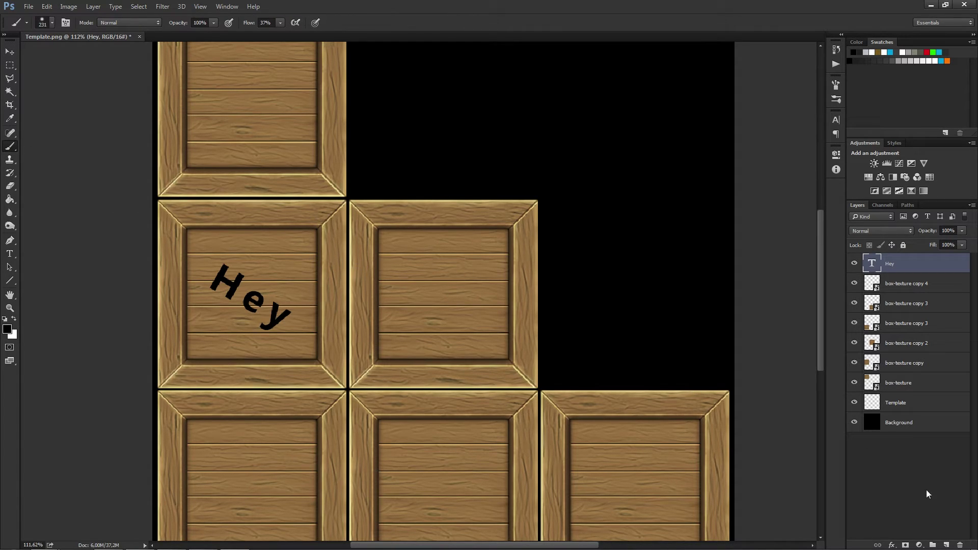
click(946, 544)
alt+right_drag(448, 279, 386, 284)
drag(413, 259, 413, 259)
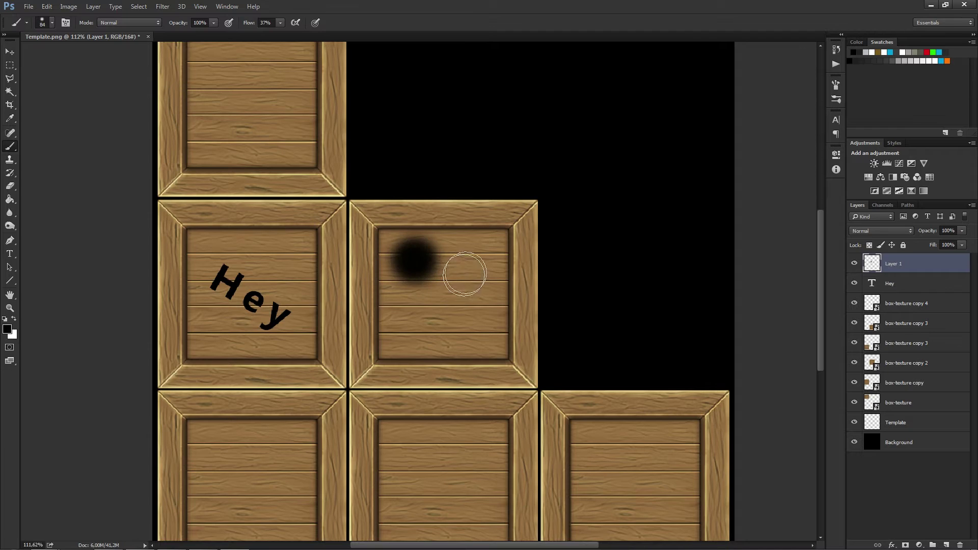
click(475, 261)
drag(475, 261, 477, 262)
mouse_move(390, 315)
mouse_down()
mouse_move(423, 336)
mouse_move(457, 339)
mouse_move(487, 313)
mouse_move(455, 334)
mouse_move(385, 310)
mouse_up()
With a 36 px brush, paint a swirl on the lower-left crate, undoing the extra bottom-middle stroke.
scroll(356, 310, down, 3)
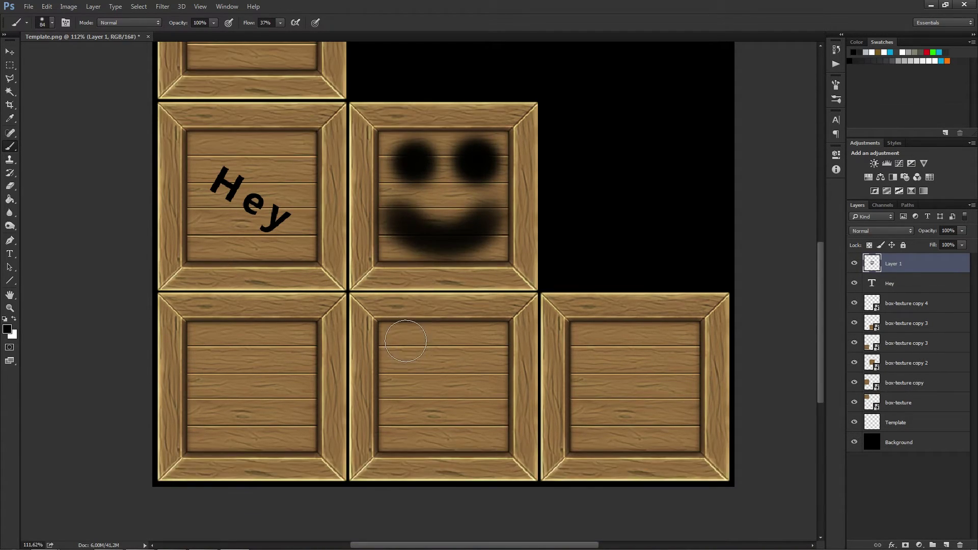
alt+right_drag(232, 286, 215, 291)
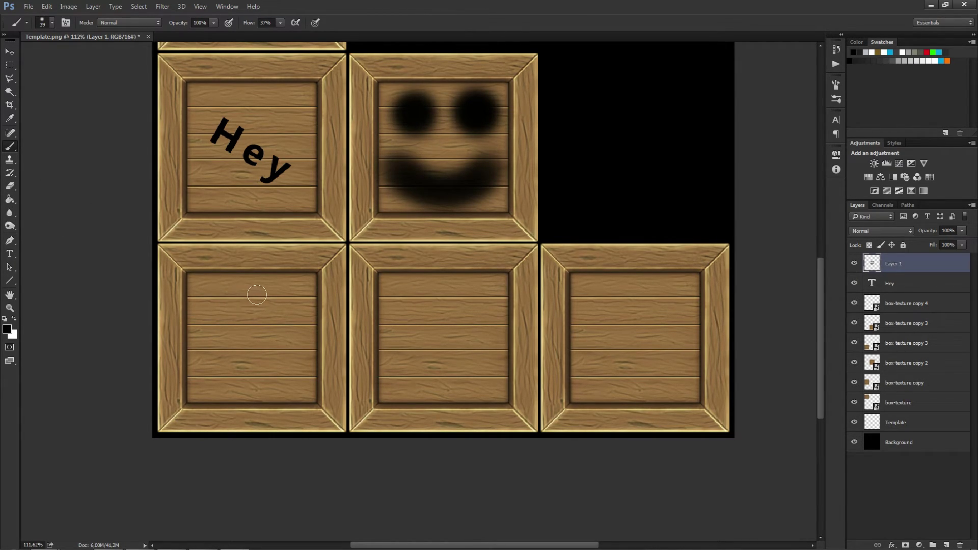
mouse_move(254, 291)
mouse_down()
mouse_move(214, 314)
mouse_move(220, 358)
mouse_move(275, 376)
mouse_move(297, 344)
mouse_move(288, 333)
mouse_move(241, 333)
mouse_move(267, 317)
mouse_move(269, 307)
mouse_move(246, 299)
mouse_move(225, 332)
mouse_move(247, 346)
mouse_move(251, 307)
mouse_move(225, 310)
mouse_move(235, 329)
mouse_move(254, 304)
mouse_move(238, 310)
mouse_move(233, 335)
mouse_move(249, 354)
mouse_move(278, 344)
mouse_move(274, 362)
mouse_move(228, 331)
mouse_up()
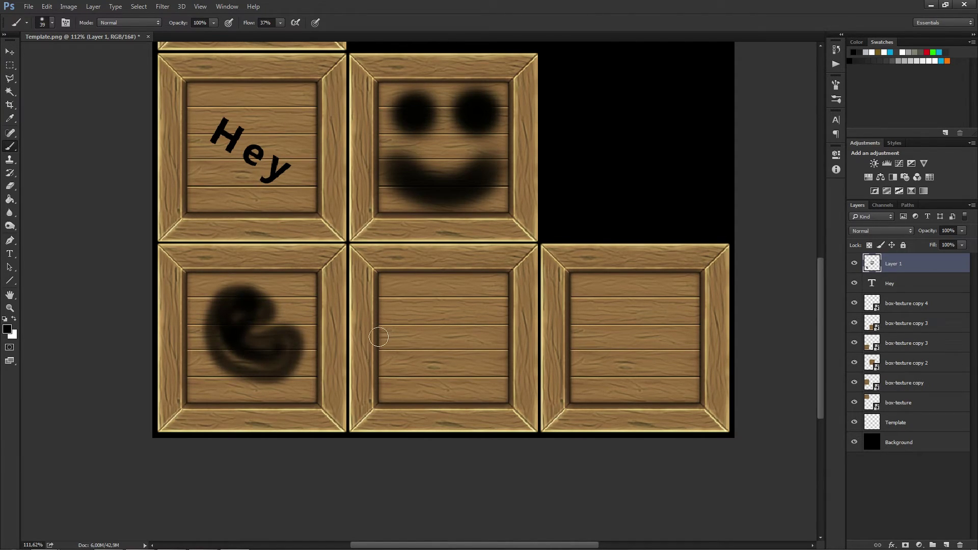
mouse_move(440, 294)
mouse_down()
mouse_move(410, 306)
mouse_move(432, 362)
mouse_move(395, 360)
mouse_move(447, 338)
mouse_move(462, 302)
mouse_move(432, 331)
mouse_move(452, 389)
mouse_move(409, 371)
mouse_move(461, 352)
mouse_move(479, 311)
mouse_move(455, 339)
mouse_move(467, 393)
mouse_move(432, 359)
mouse_move(447, 307)
mouse_move(426, 295)
mouse_up()
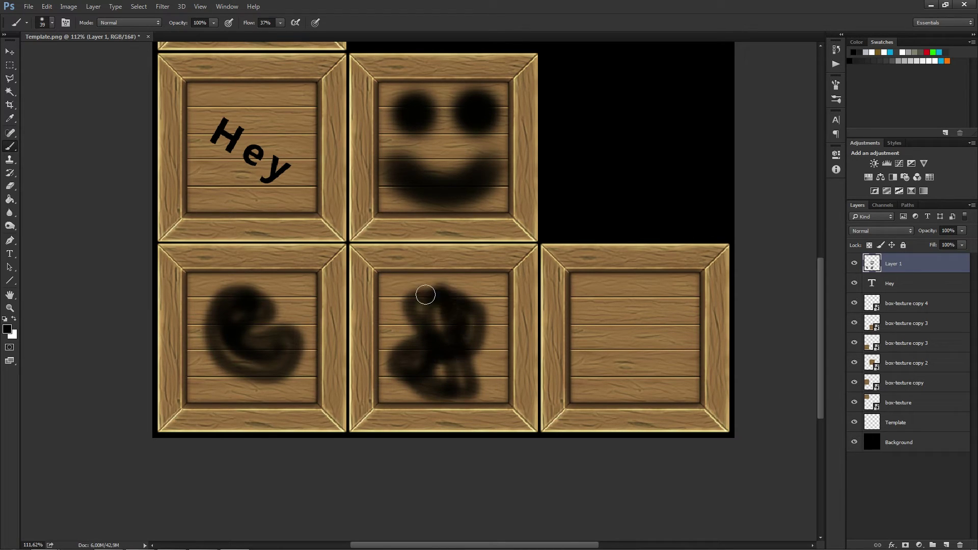
key(ctrl+z)
alt+scroll(401, 310, up, 2)
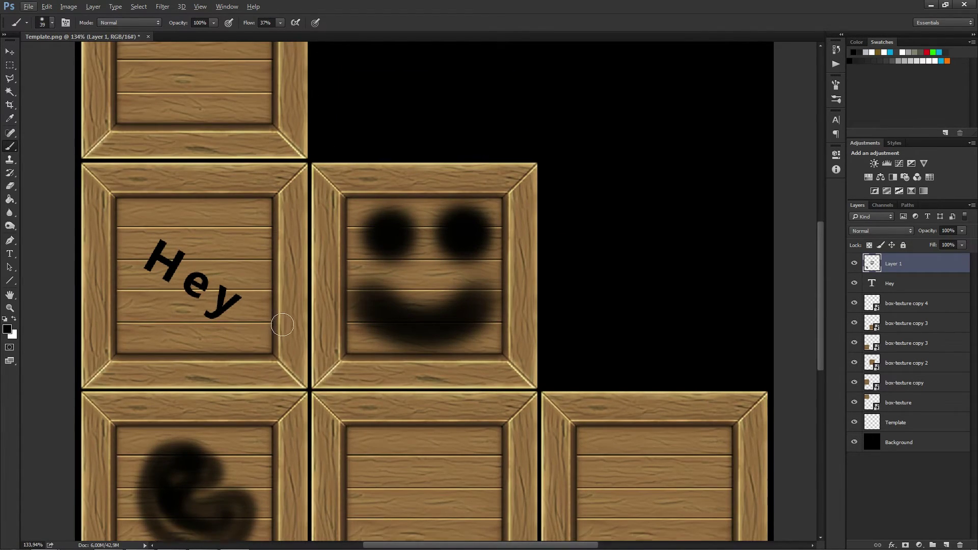
alt+scroll(294, 322, down, 3)
scroll(345, 417, down, 1)
Type a '3' at 200 px in the bottom-middle crate and centre it there.
key(t)
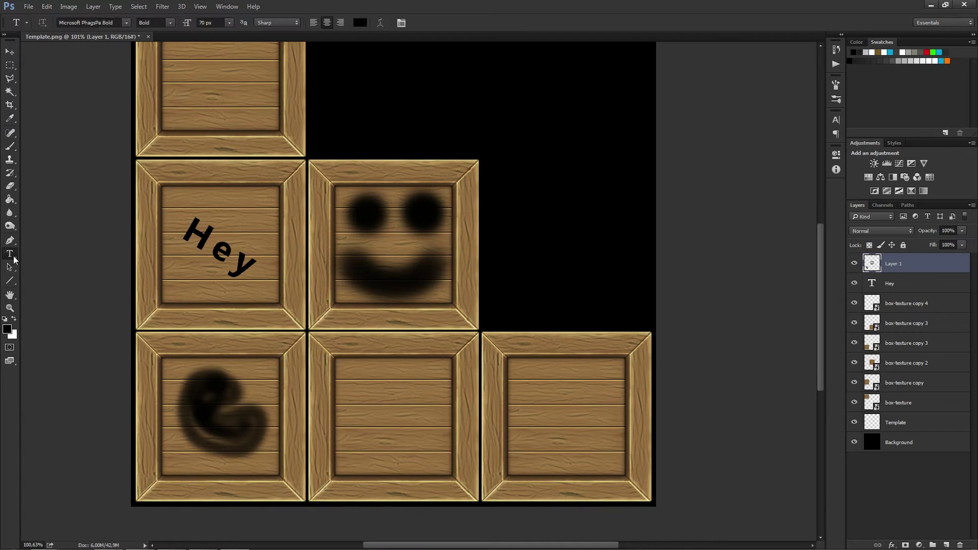
click(368, 428)
text(3)
key(ctrl+a)
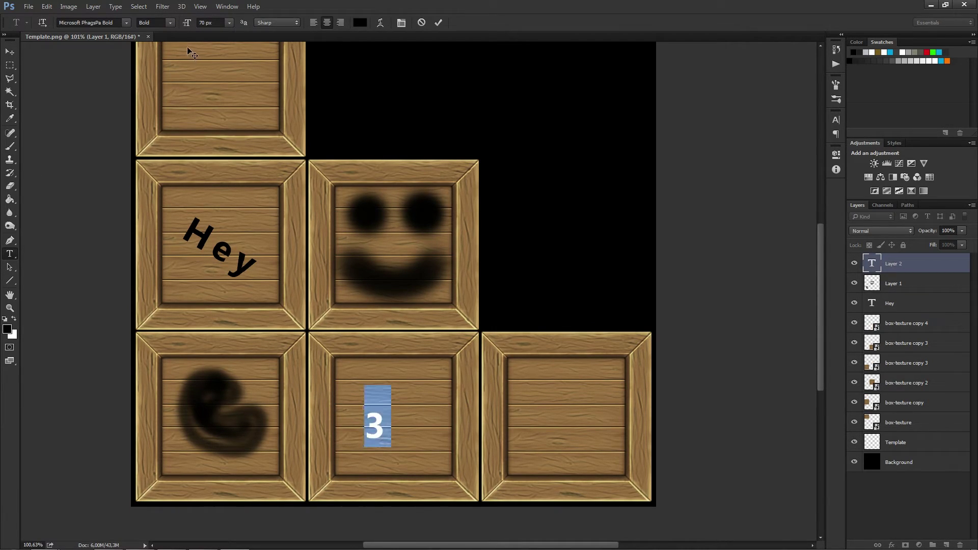
click(224, 24)
click(230, 22)
click(228, 182)
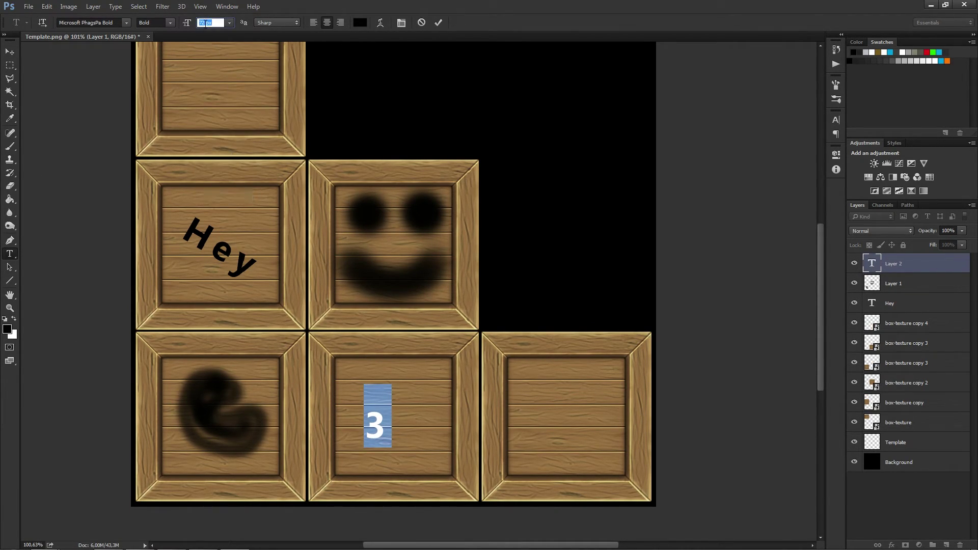
text(200)
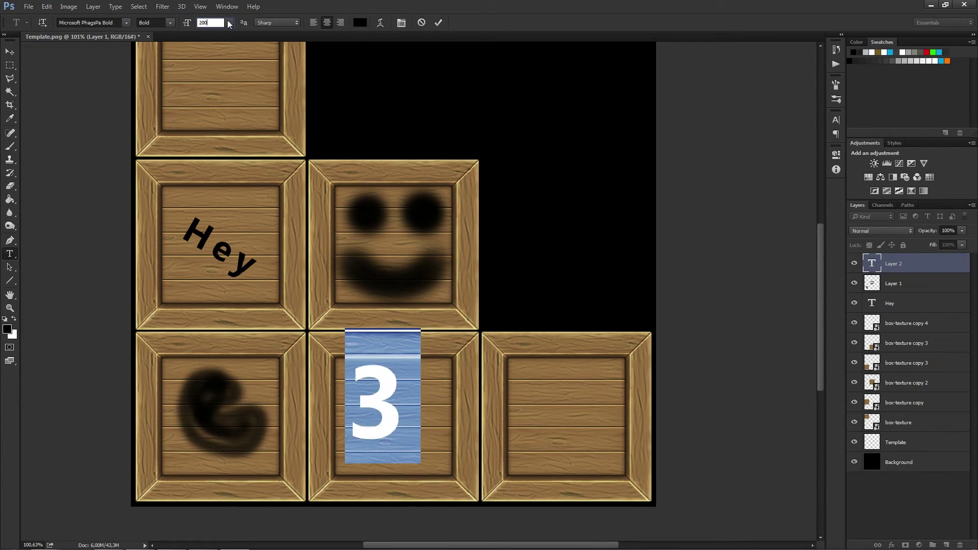
click(10, 51)
drag(379, 374, 399, 391)
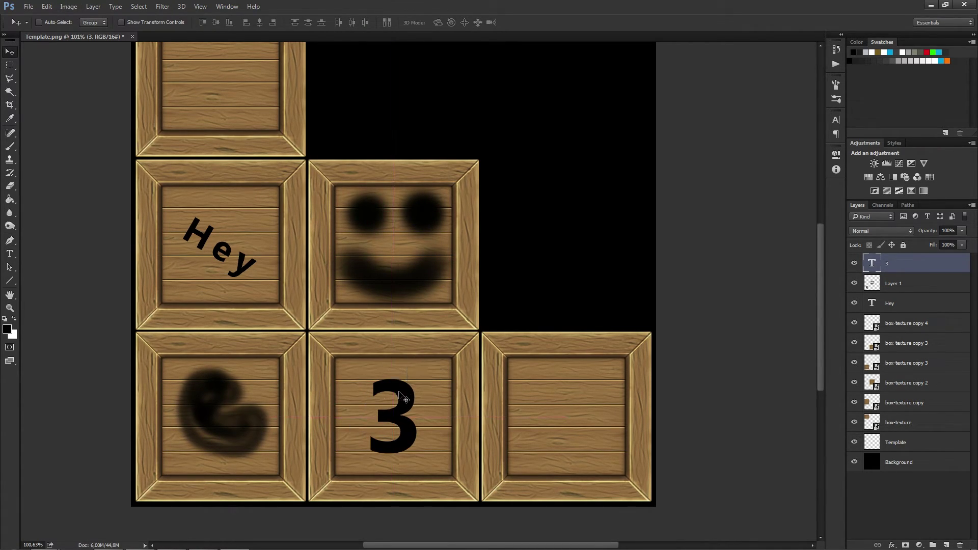
Add a Hue/Saturation adjustment above box-texture copy 4 and clip it to that layer.
click(10, 65)
scroll(403, 268, up, 3)
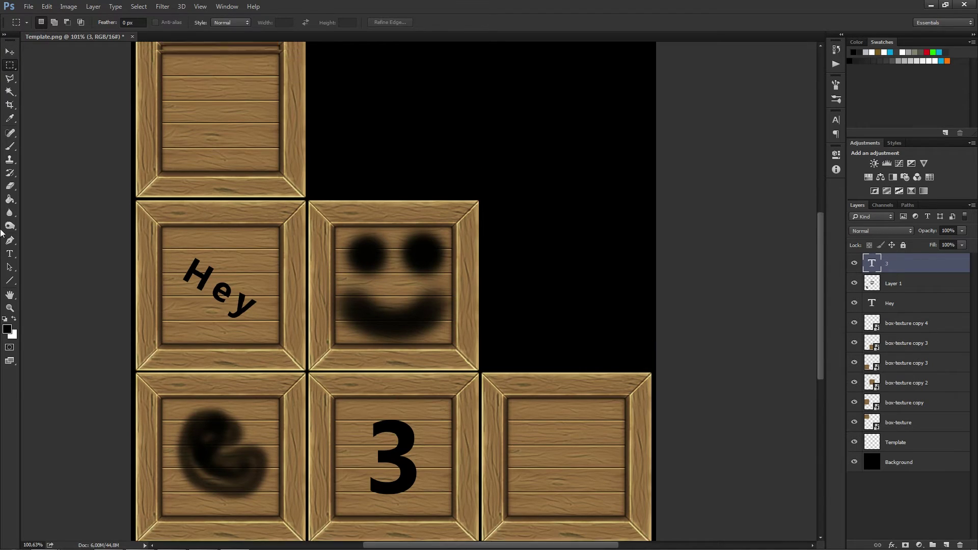
scroll(242, 173, up, 3)
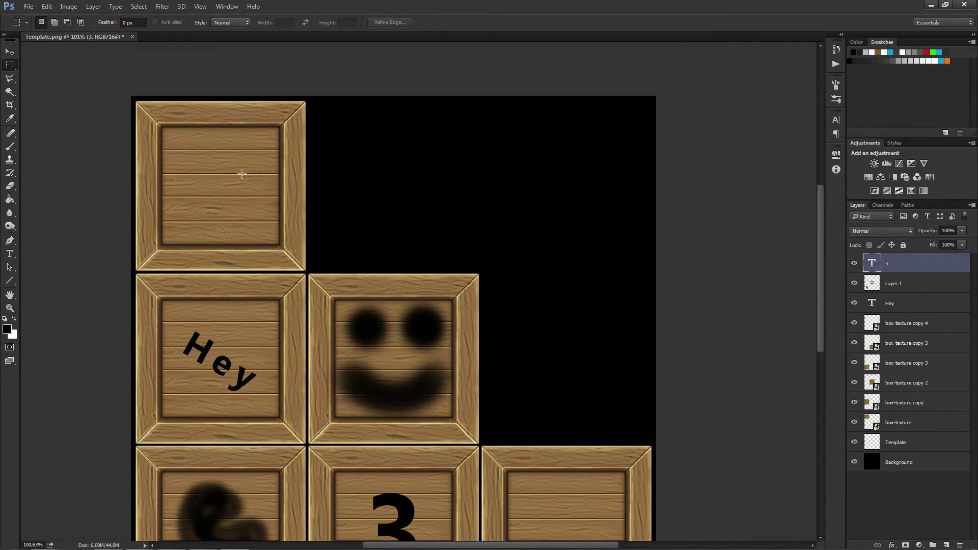
click(869, 177)
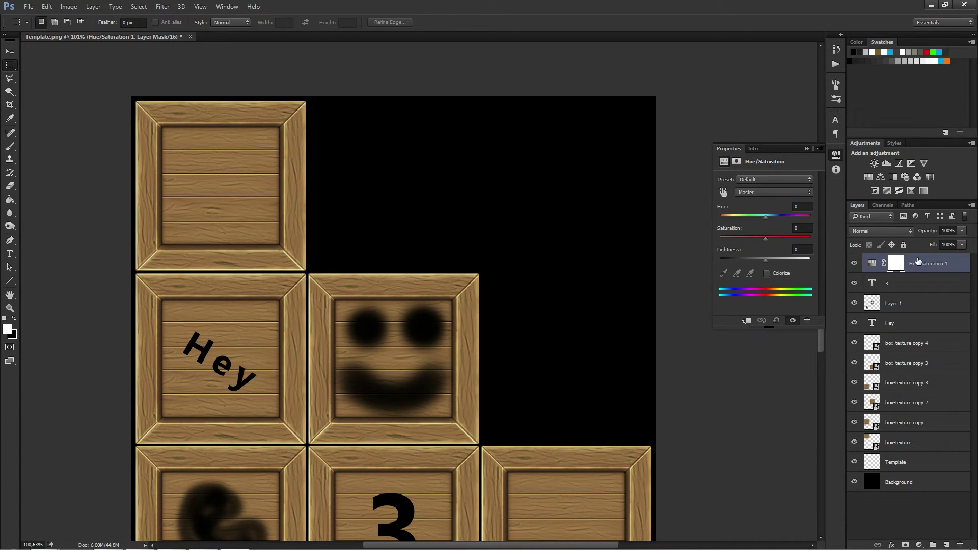
drag(918, 261, 912, 333)
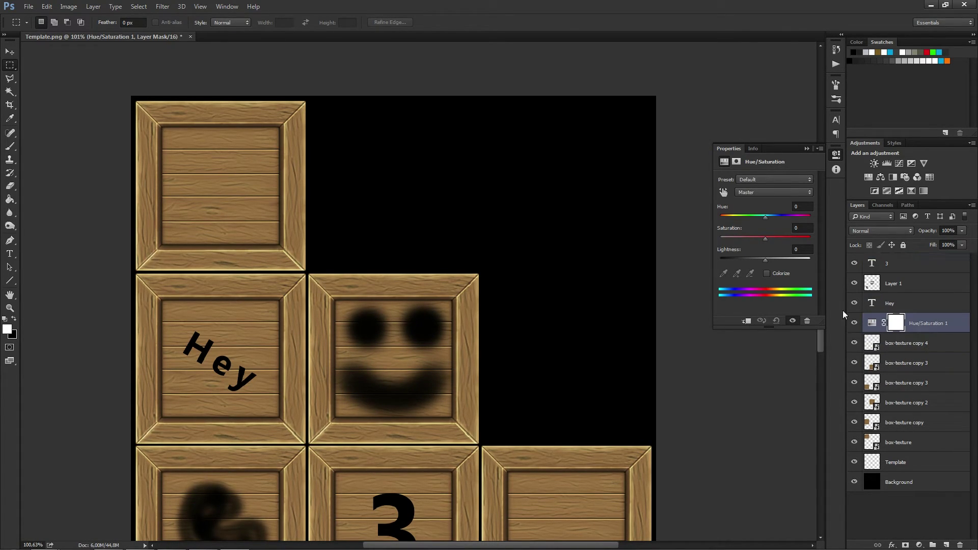
click(750, 321)
Set Hue -27, Saturation +34 and Lightness -15 so the crate turns red.
scroll(594, 325, down, 9)
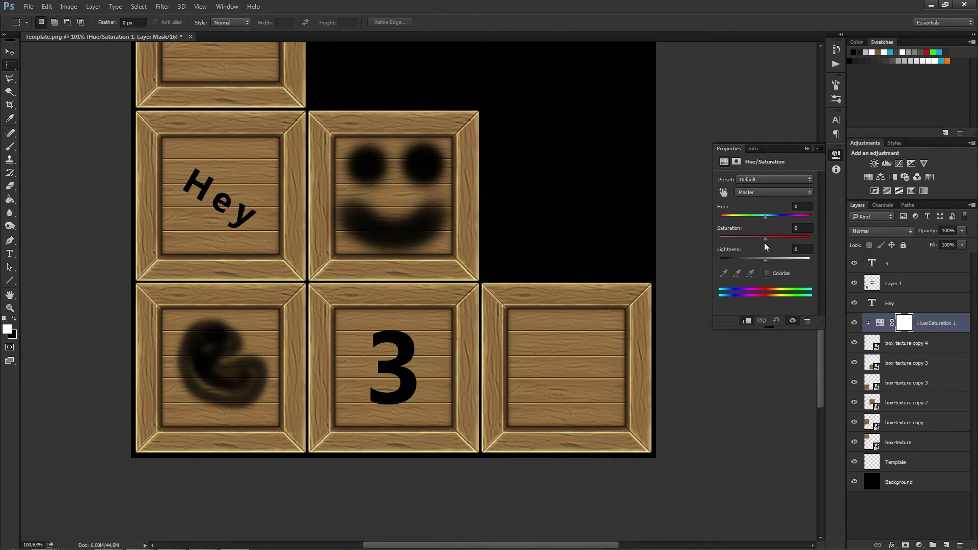
drag(764, 242, 802, 244)
drag(766, 218, 758, 262)
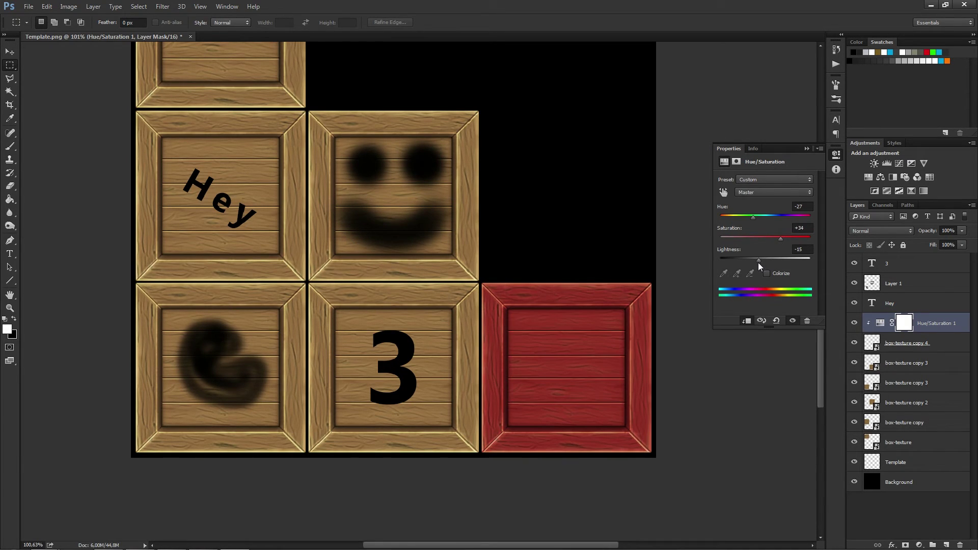
click(806, 149)
scroll(537, 216, up, 4)
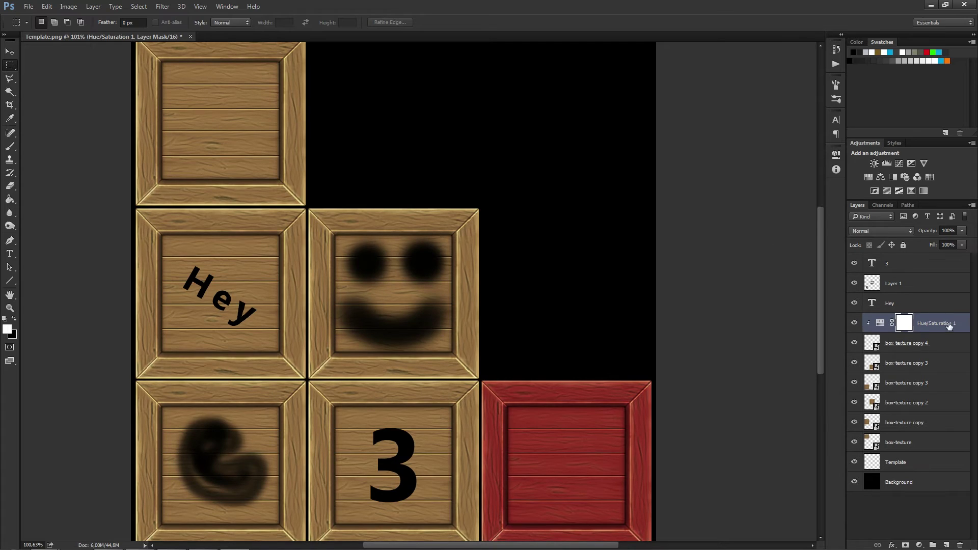
Tint the bottom-left crate blue with a clipped Colorize Hue/Saturation adjustment (Hue 224, Saturation 25).
click(903, 378)
click(869, 177)
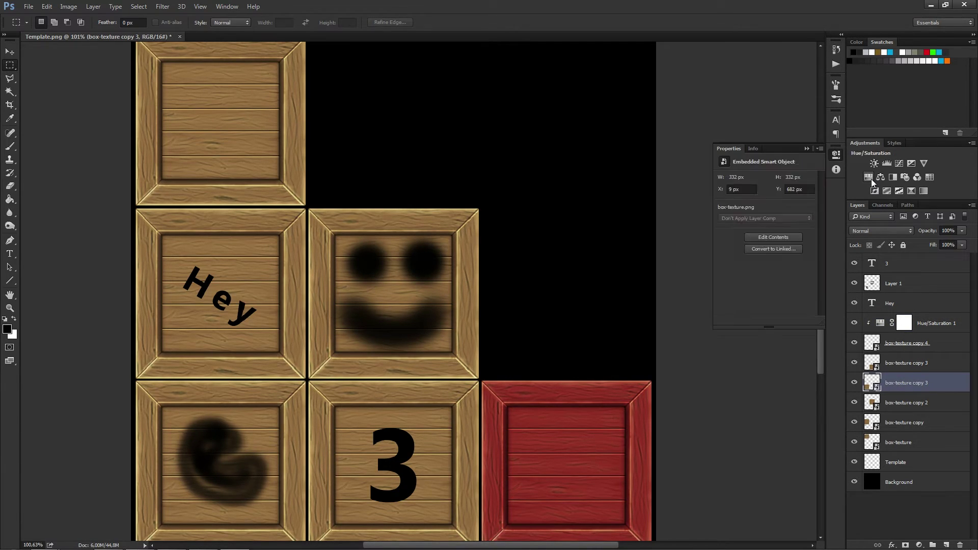
click(768, 274)
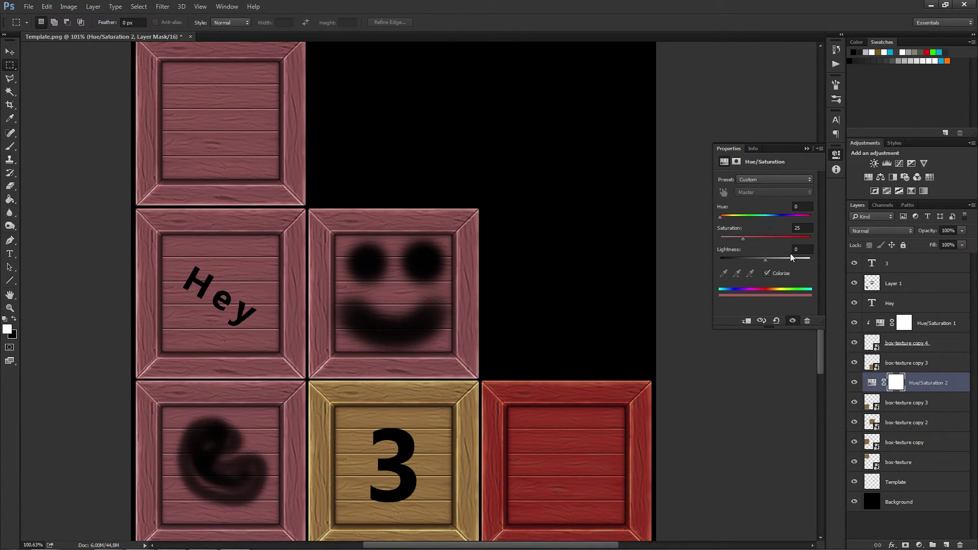
click(747, 321)
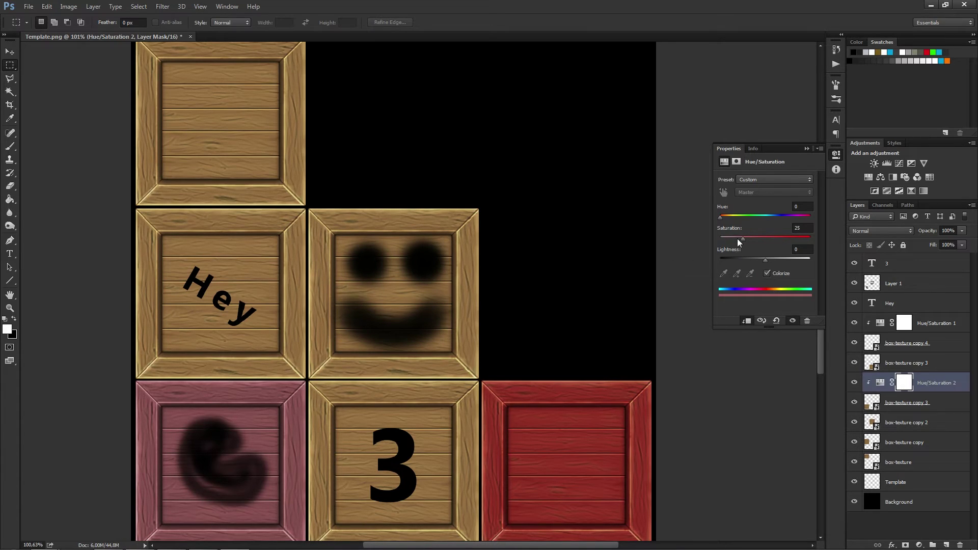
drag(720, 216, 776, 218)
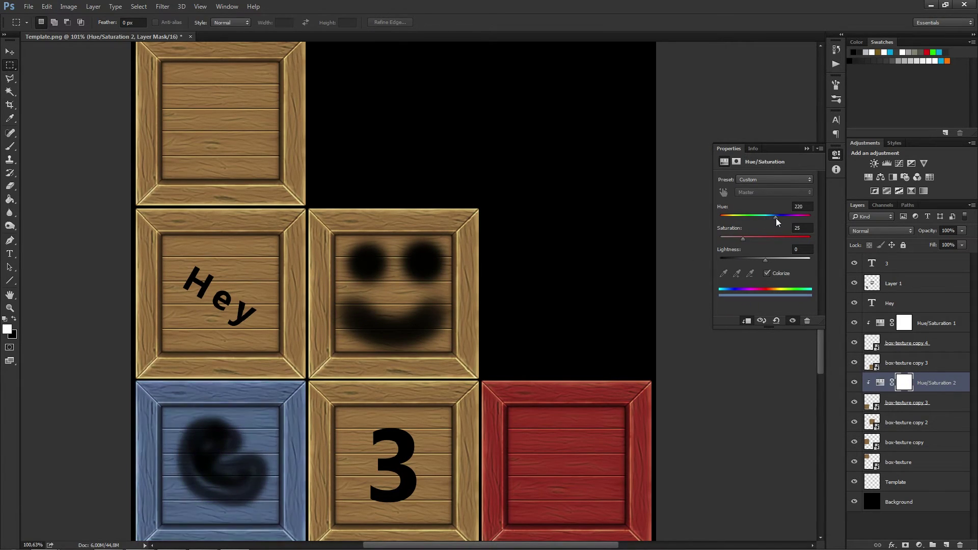
click(806, 148)
Erase the dark swirl and stray arc from the blue crate on Layer 1.
click(903, 281)
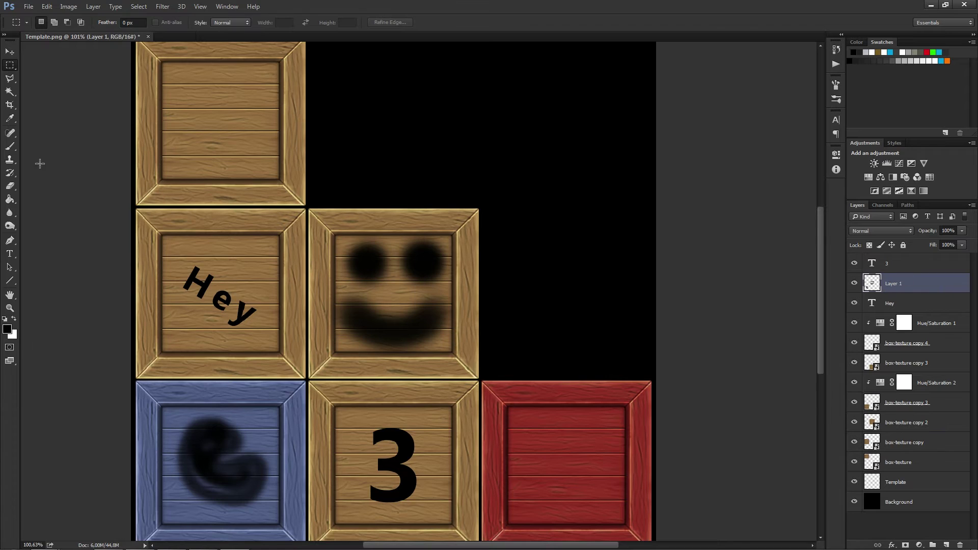
scroll(103, 205, down, 3)
click(9, 186)
key(x)
alt+right_drag(204, 371, 213, 372)
mouse_move(213, 372)
mouse_down()
mouse_move(201, 360)
mouse_move(170, 393)
mouse_move(175, 408)
mouse_move(222, 434)
mouse_move(251, 426)
mouse_up()
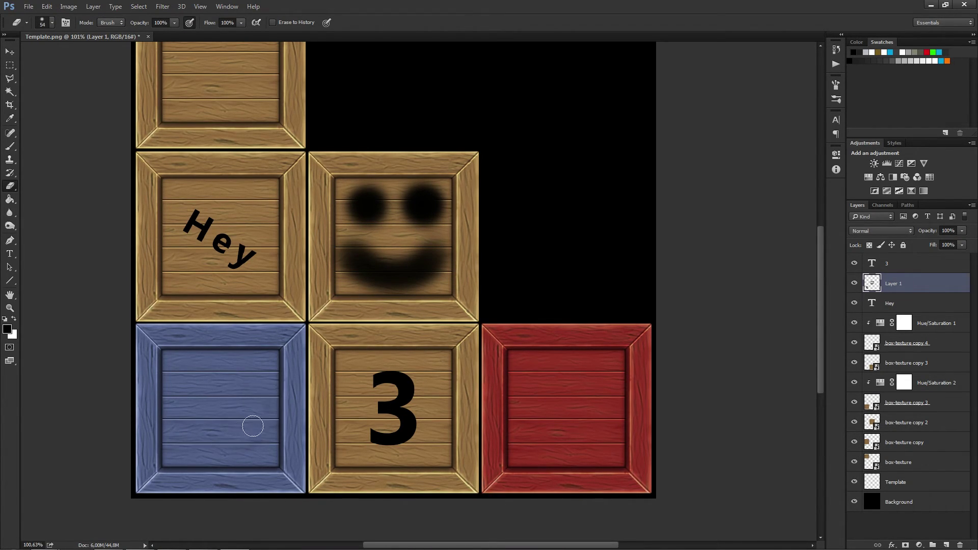
click(10, 65)
scroll(203, 125, up, 3)
Add a black 'Cool' text label at 18 px and move it onto the top crate's planks.
scroll(203, 125, up, 3)
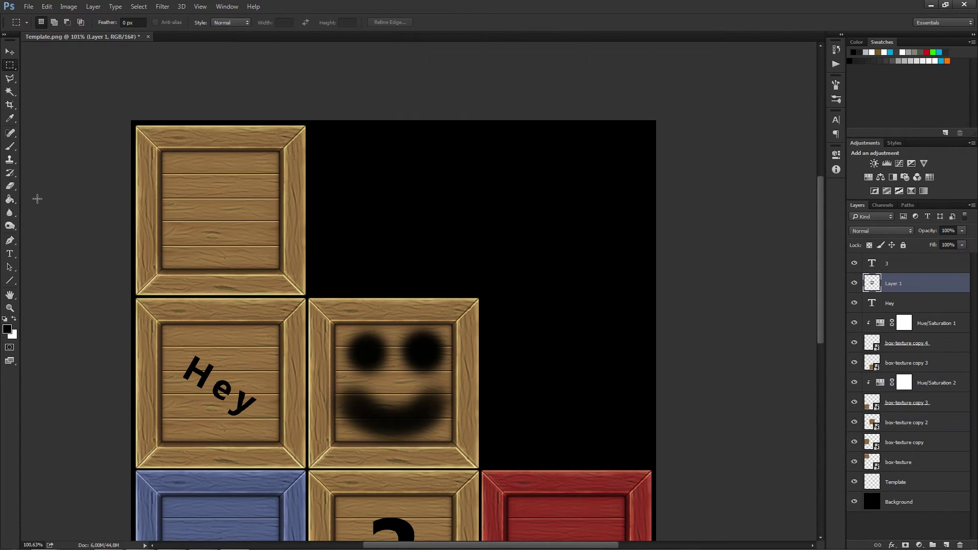
click(9, 253)
click(198, 200)
text(o o)
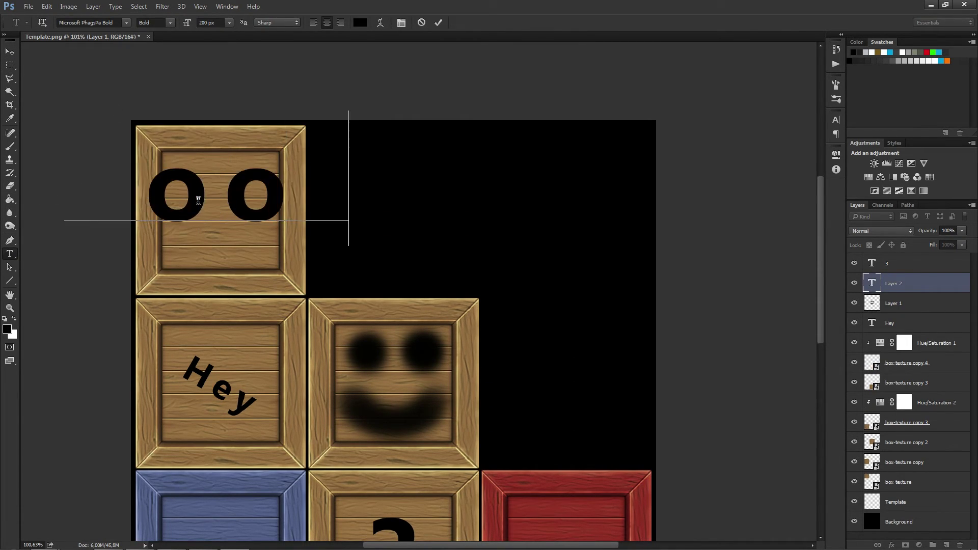
key(ctrl+a)
click(229, 23)
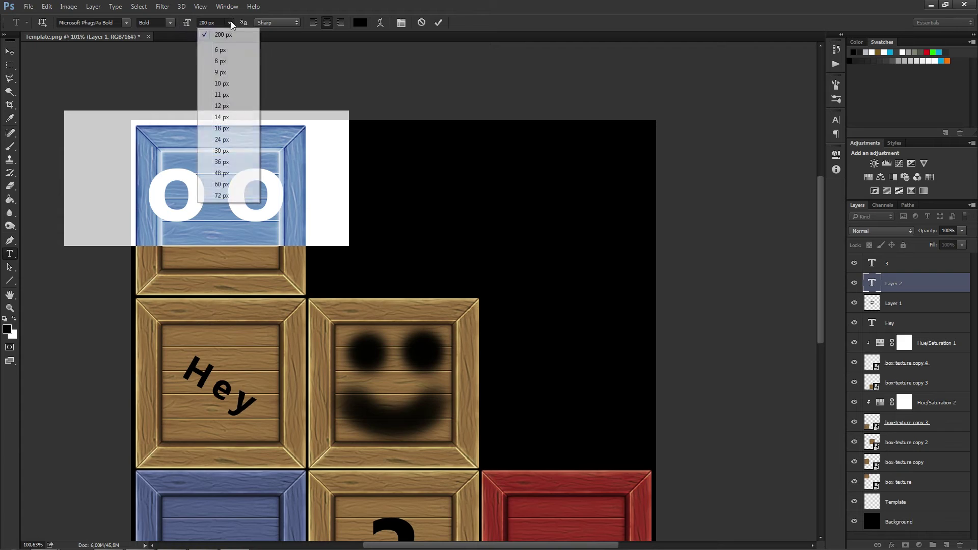
click(209, 128)
click(9, 52)
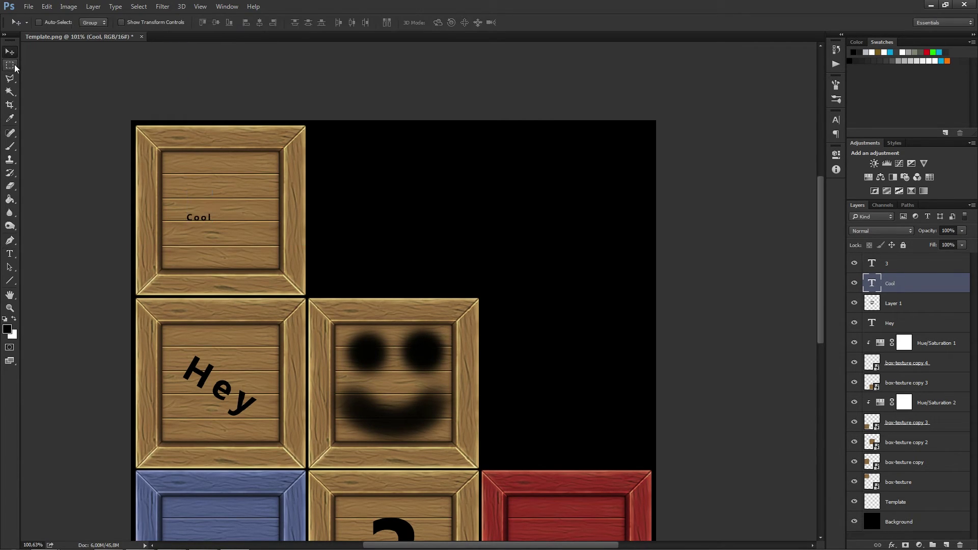
drag(222, 200, 237, 242)
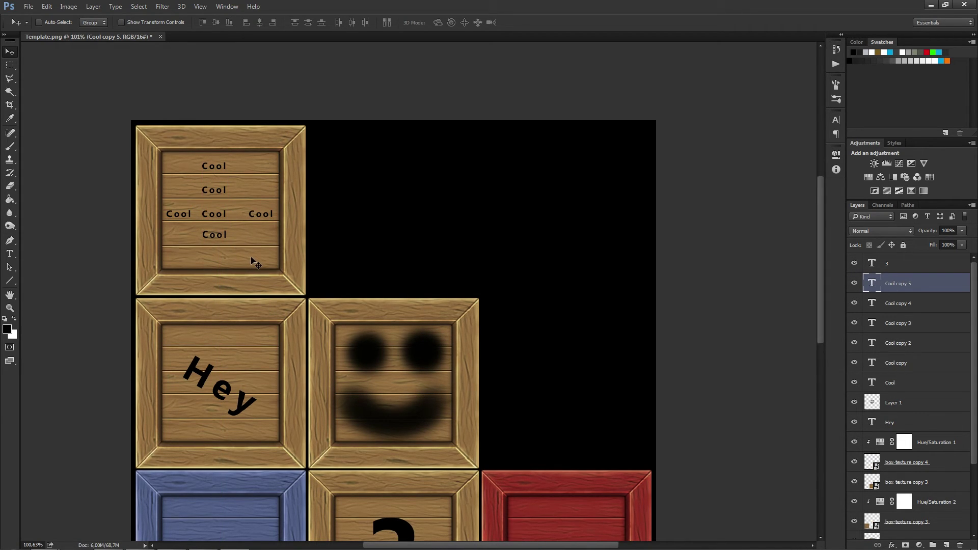
alt+scroll(250, 257, down, 3)
Save the image as a PNG named 'Box 2' with default PNG options, then minimize Photoshop.
alt+scroll(414, 248, up, 2)
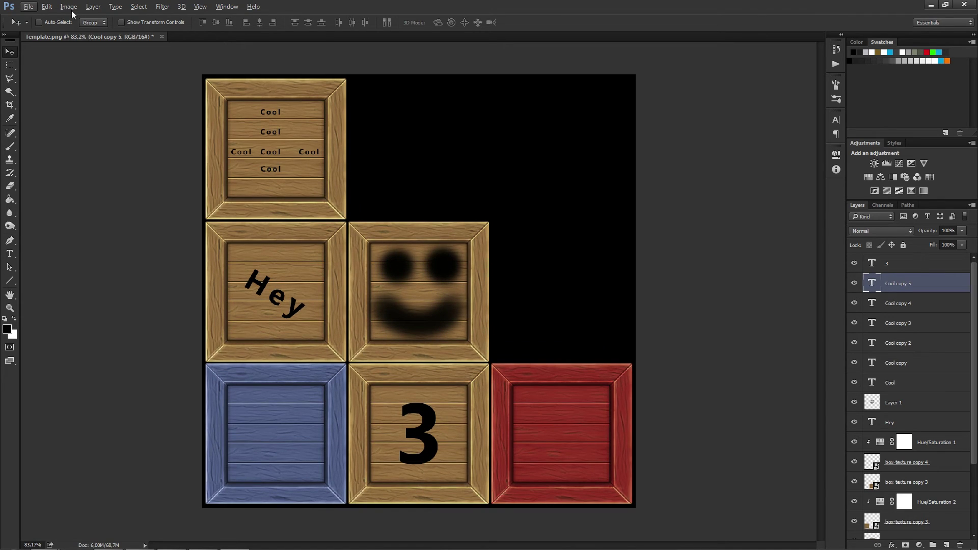
click(28, 6)
click(56, 119)
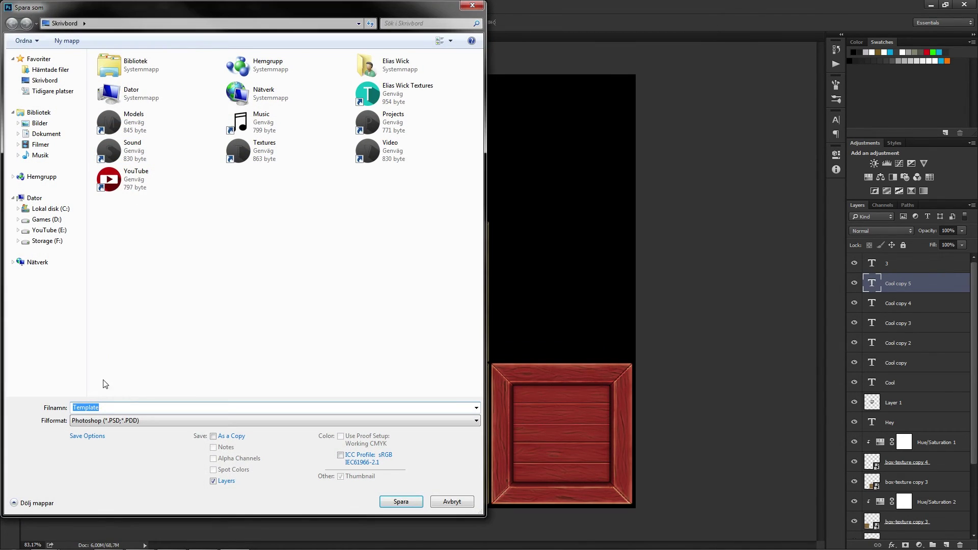
click(93, 421)
click(94, 515)
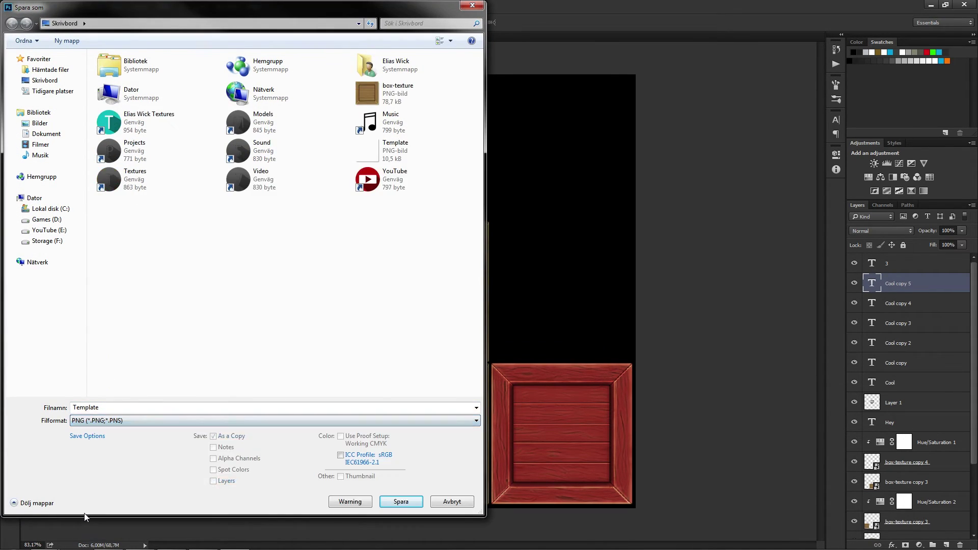
double_click(119, 411)
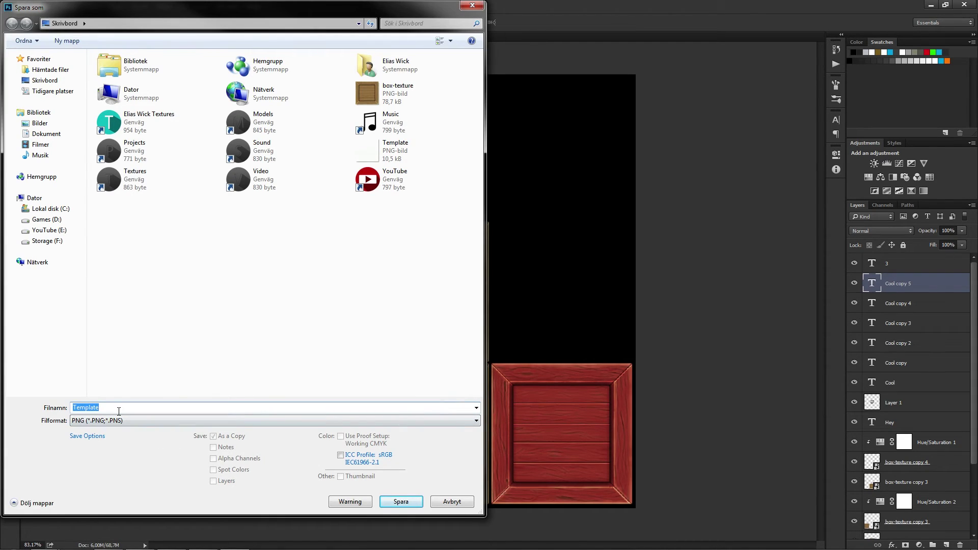
text(Box 2)
click(400, 501)
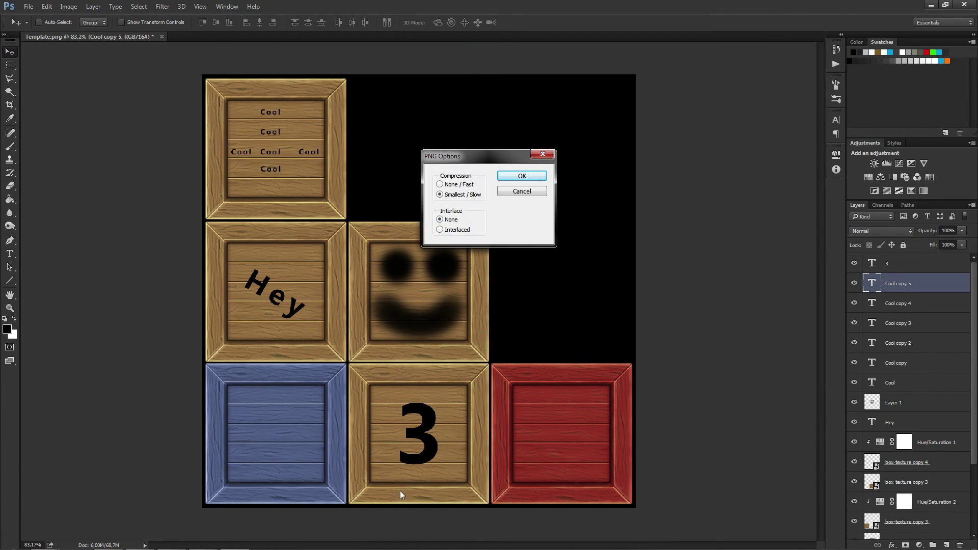
click(533, 176)
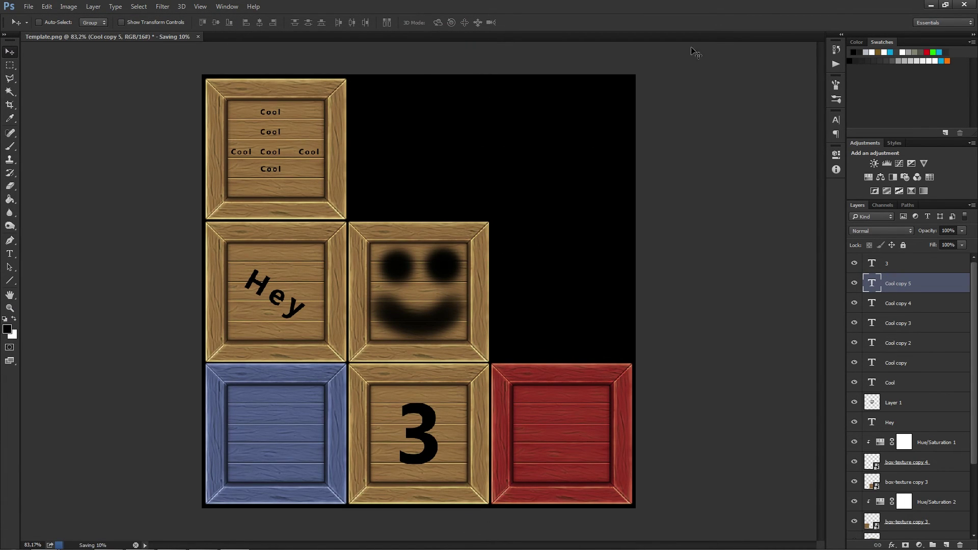
click(931, 5)
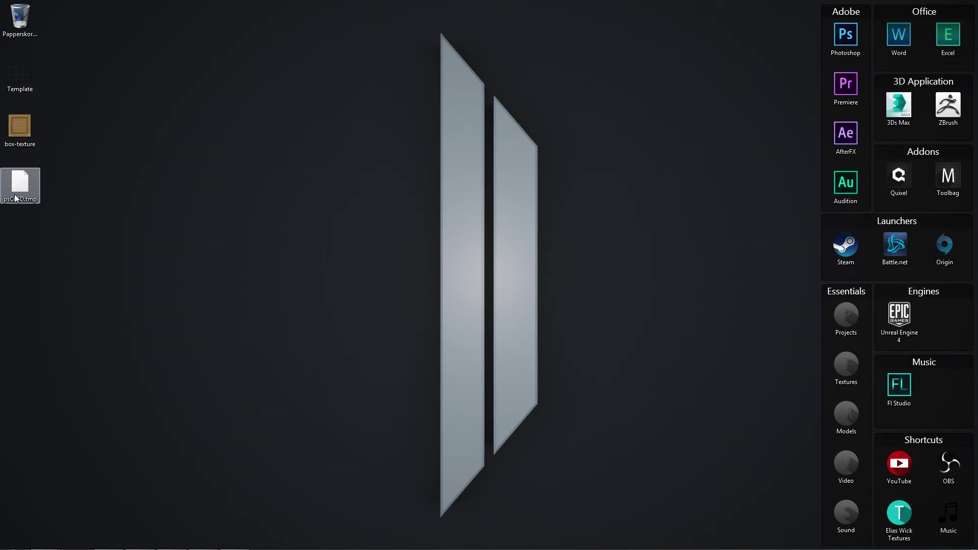
In the Slate Material Editor, create a Standard material with a Box 2.png bitmap wired to Diffuse Color.
mouse_move(15, 200)
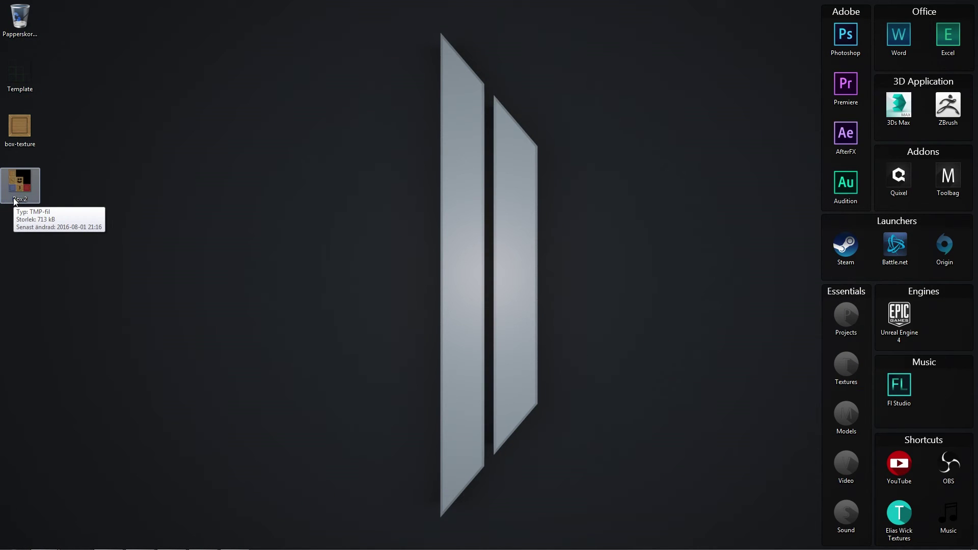
click(203, 540)
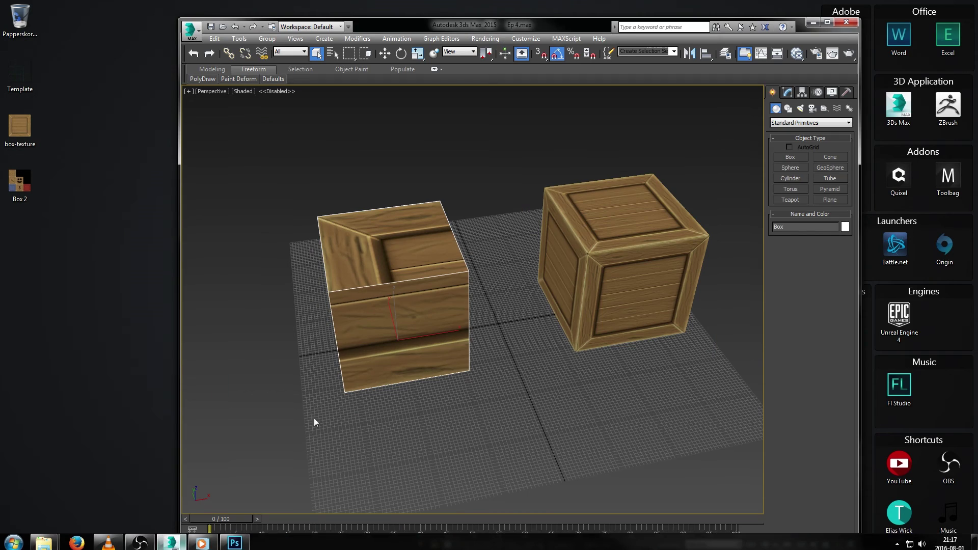
click(797, 53)
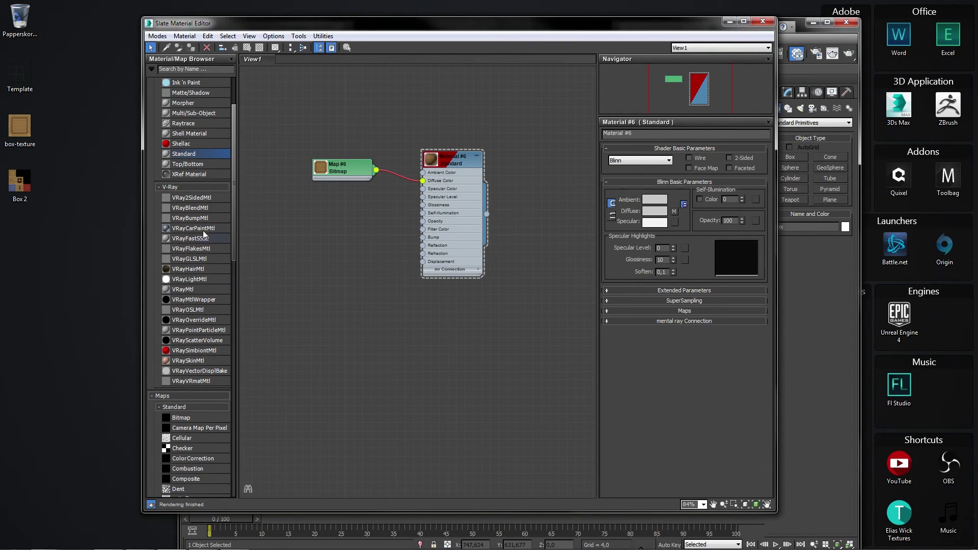
drag(188, 159, 447, 318)
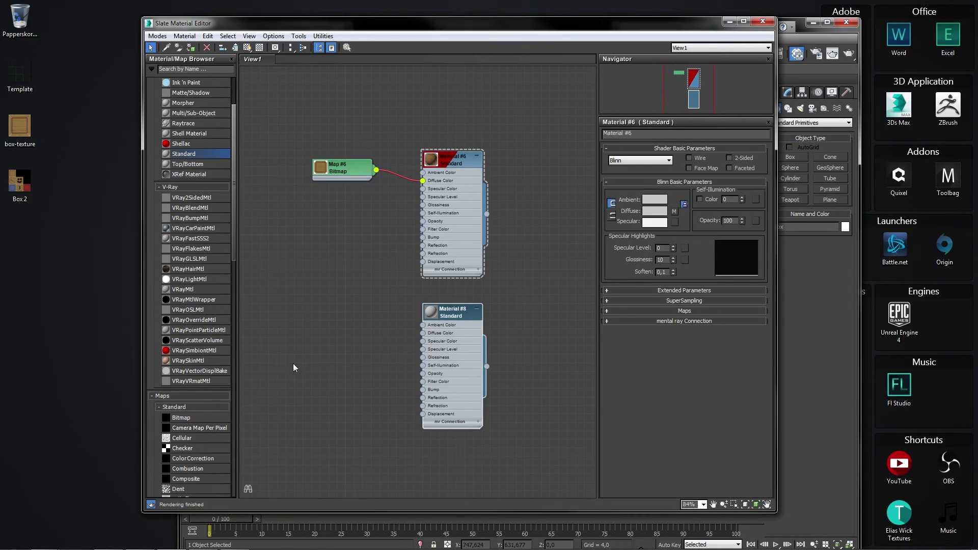
drag(181, 420, 363, 323)
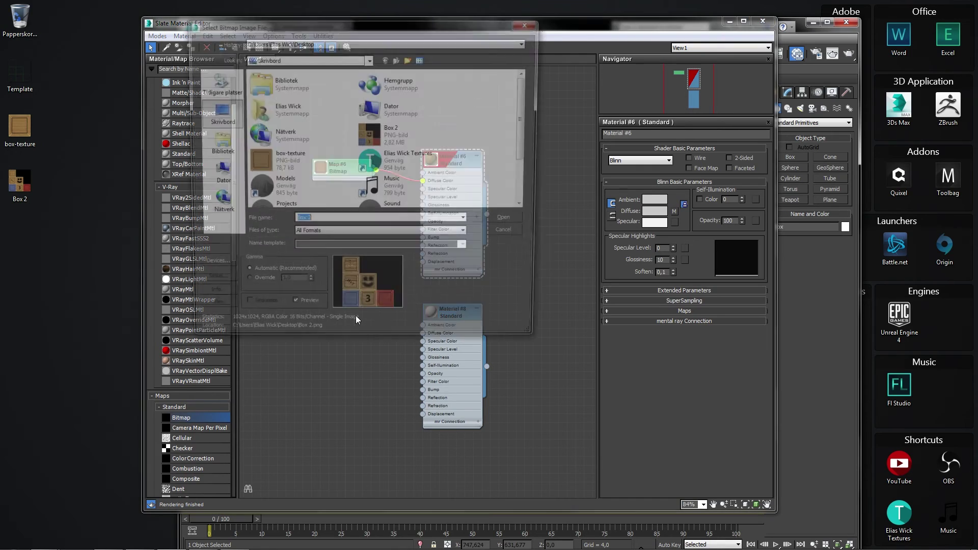
double_click(407, 143)
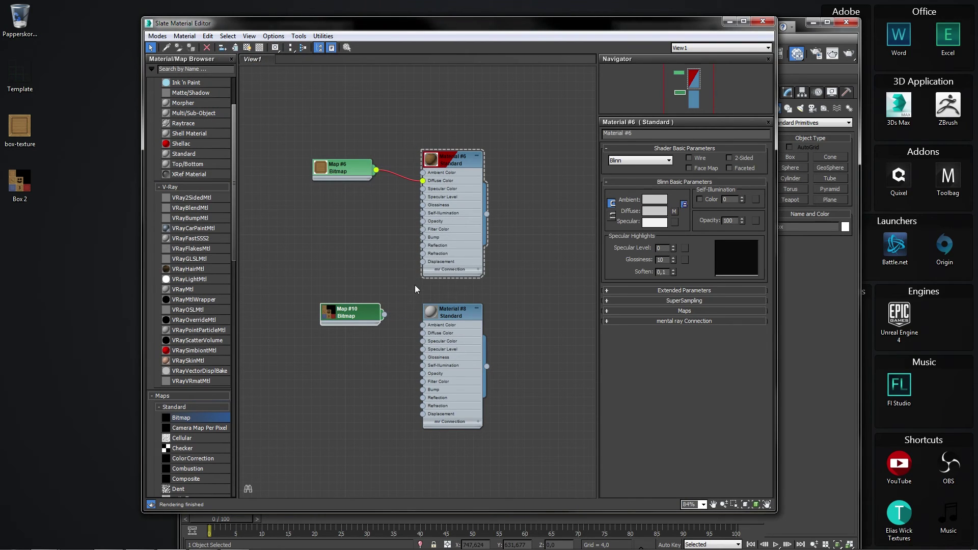
drag(385, 319, 429, 336)
Apply Material #8 to the left box in the scene.
drag(456, 32, 371, 120)
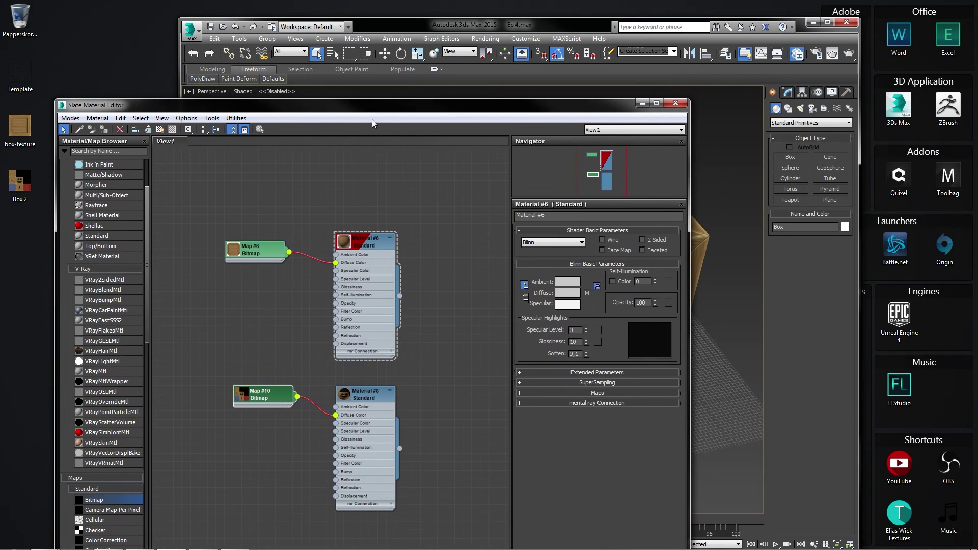
click(360, 398)
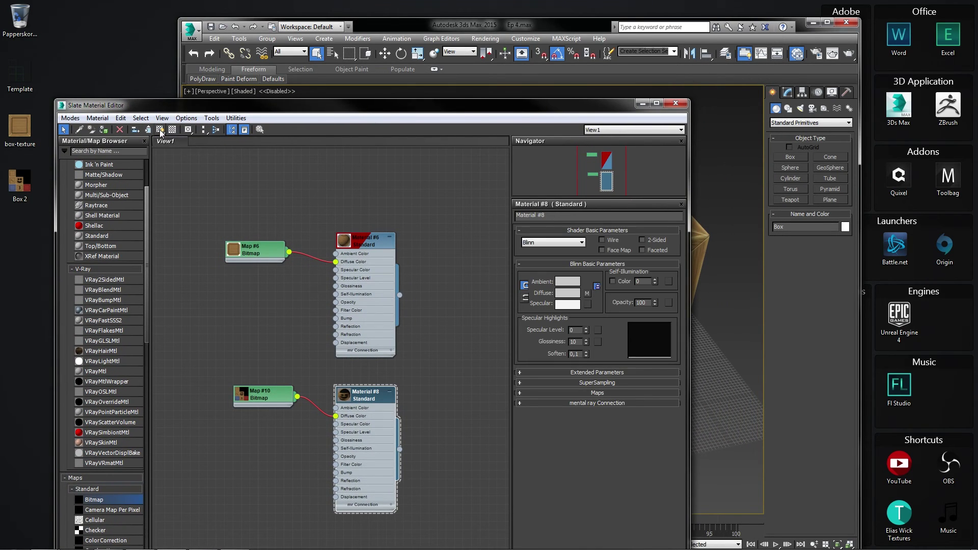
drag(240, 106, 589, 41)
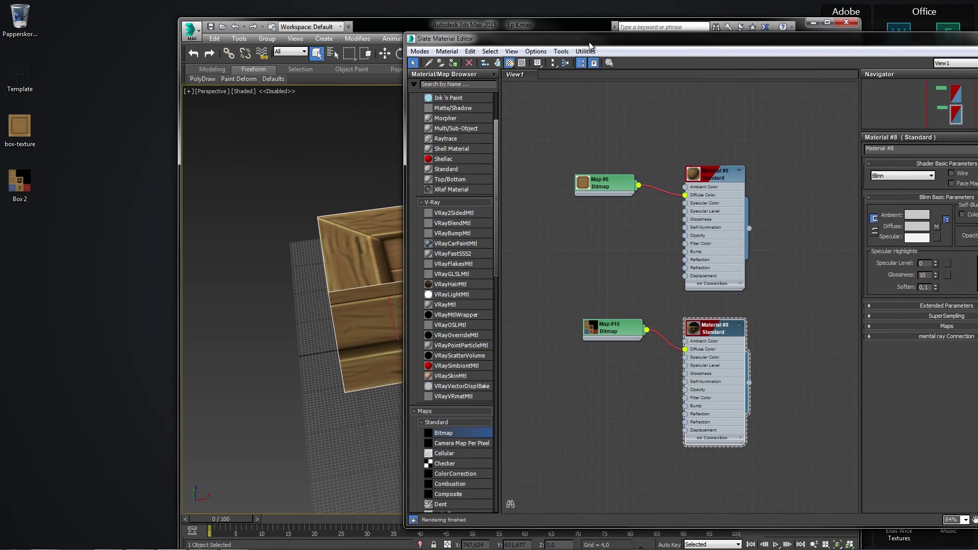
drag(748, 383, 361, 286)
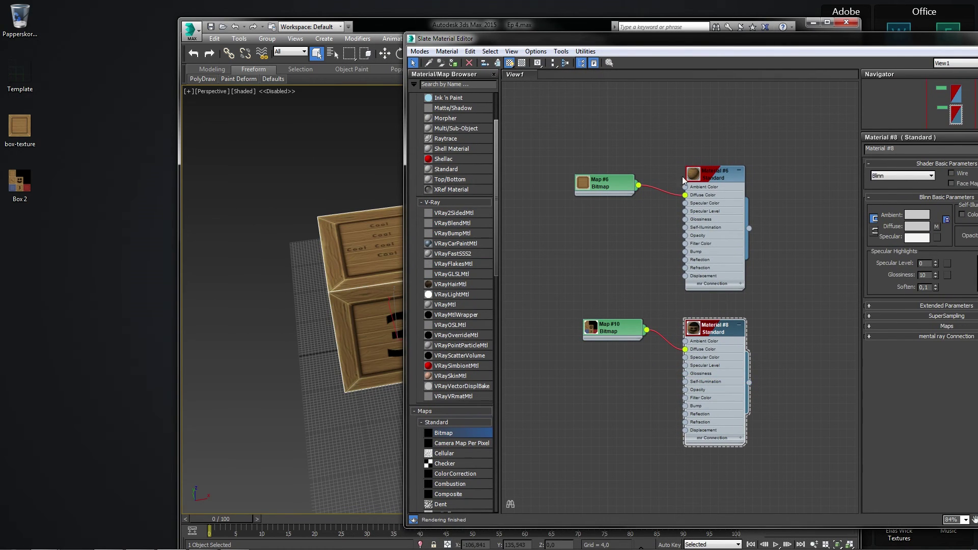
drag(954, 40, 703, 41)
click(797, 45)
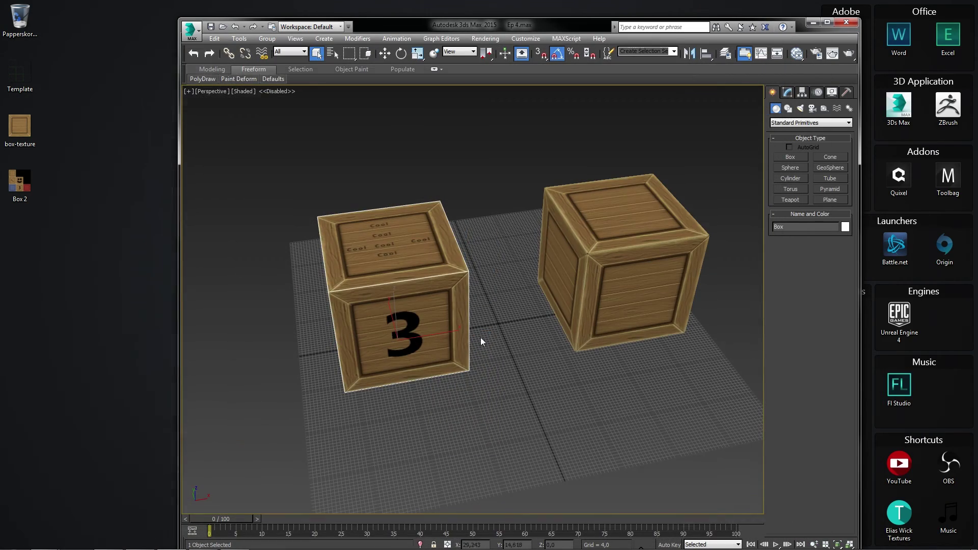
scroll(458, 288, up, 6)
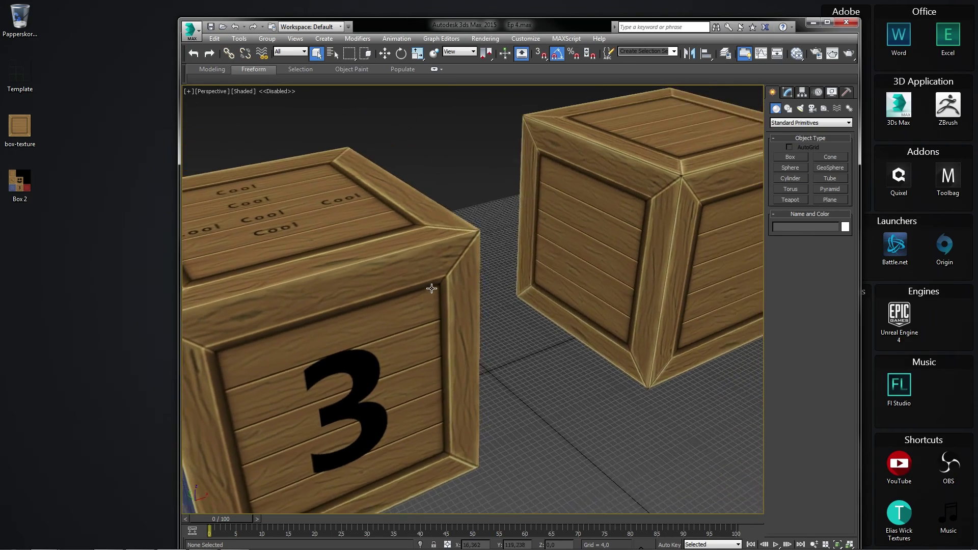
middle_drag(386, 306, 520, 389)
scroll(476, 338, down, 6)
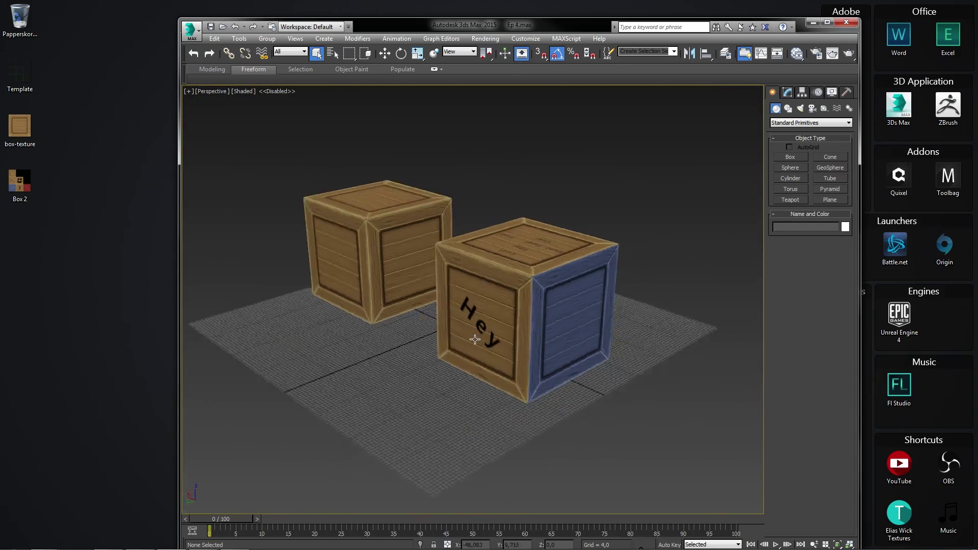
scroll(564, 335, up, 3)
alt+middle_drag(476, 338, 446, 303)
scroll(493, 385, up, 5)
scroll(493, 384, down, 5)
scroll(474, 350, down, 5)
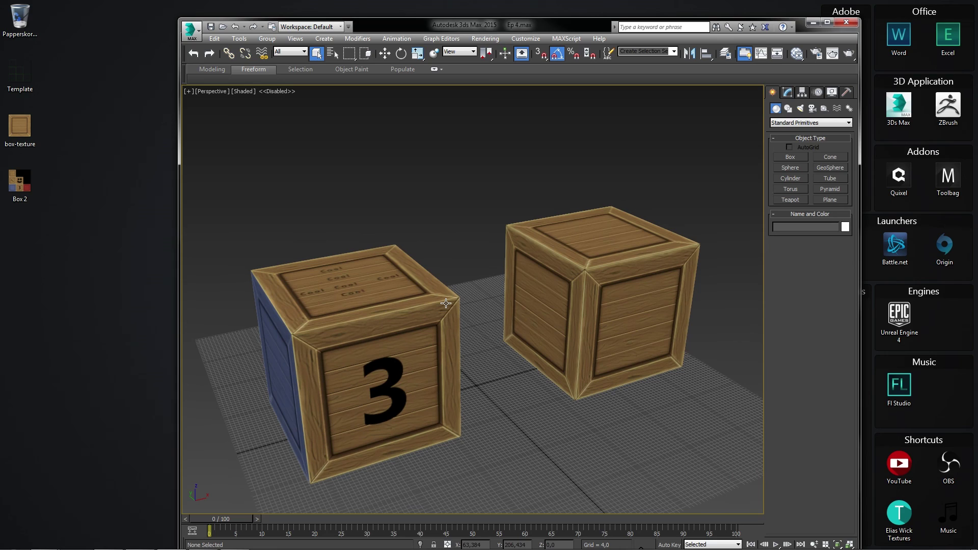